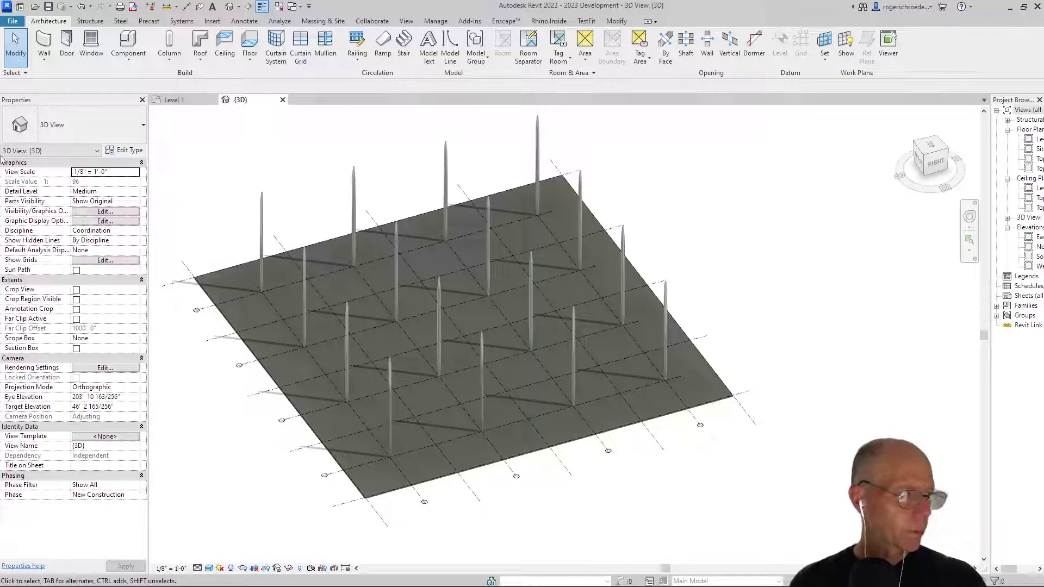
- Create a new family from the English-Imperial template "Structural Framing - Beams and Braces"
left_click(12, 21)
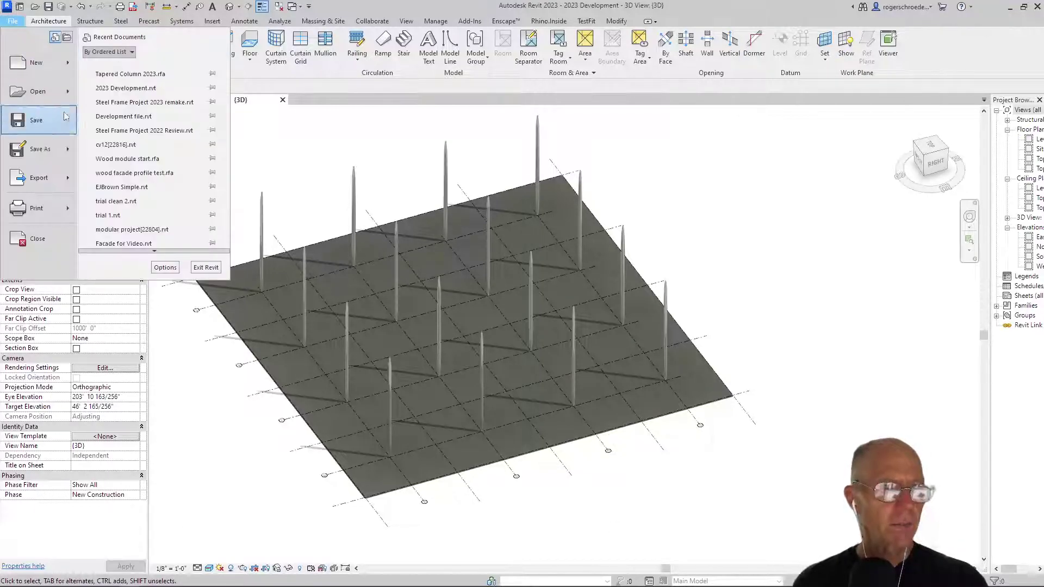
mouse_move(38, 63)
left_click(100, 100)
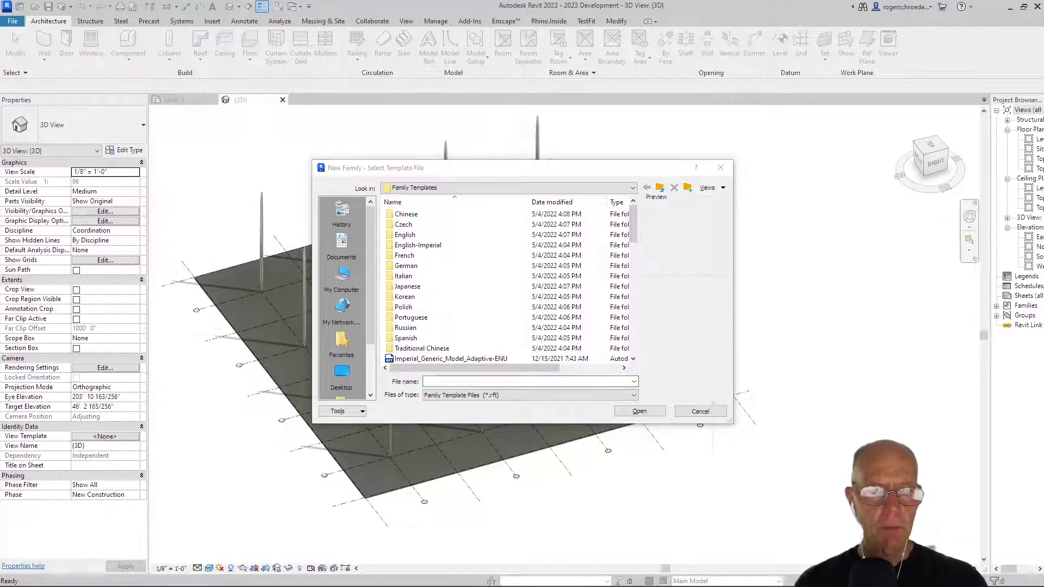
double_click(404, 235)
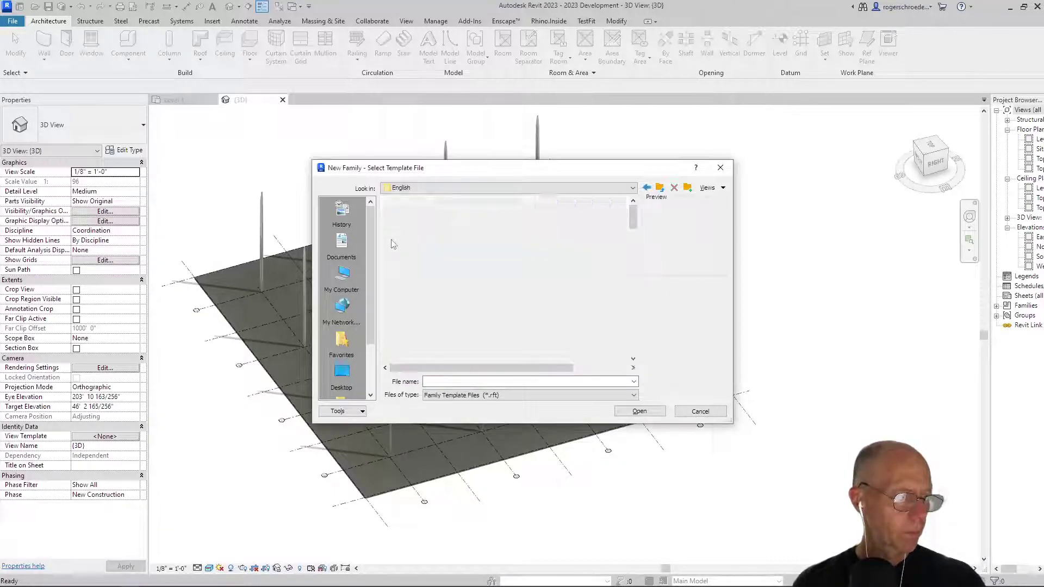
left_click(399, 187)
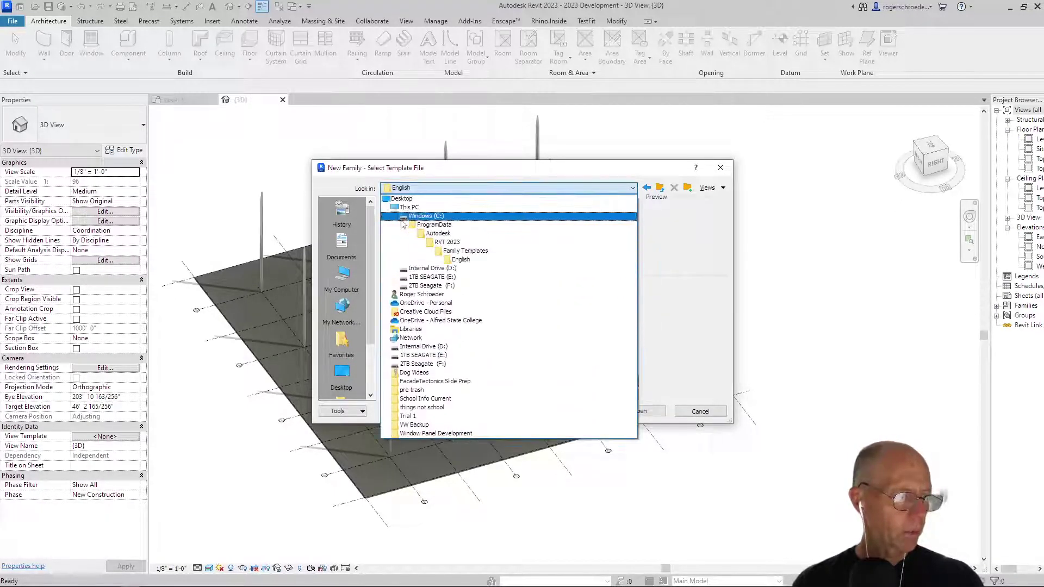
left_click(445, 258)
double_click(435, 244)
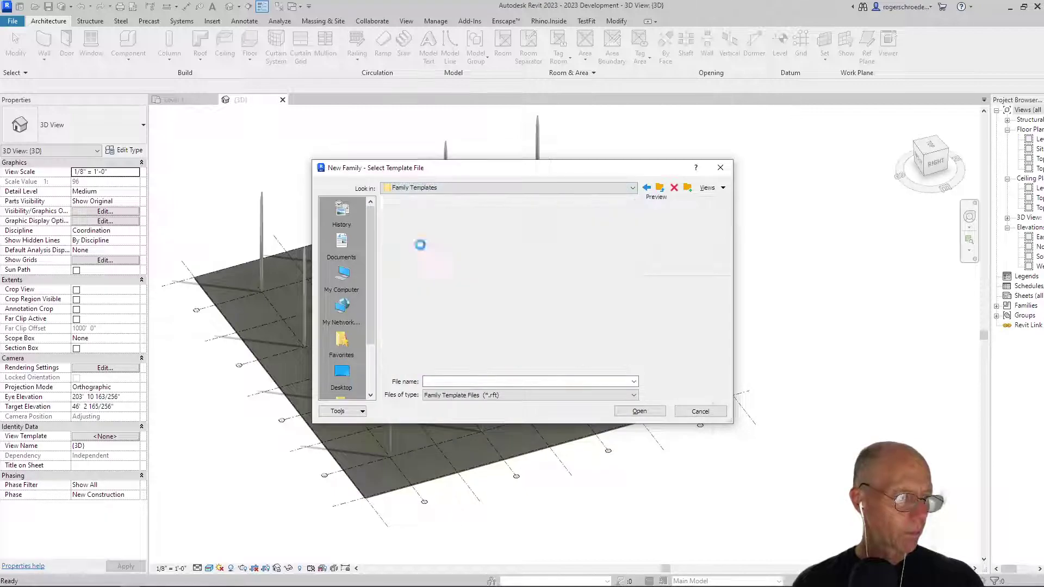
scroll(604, 292, "down", 10)
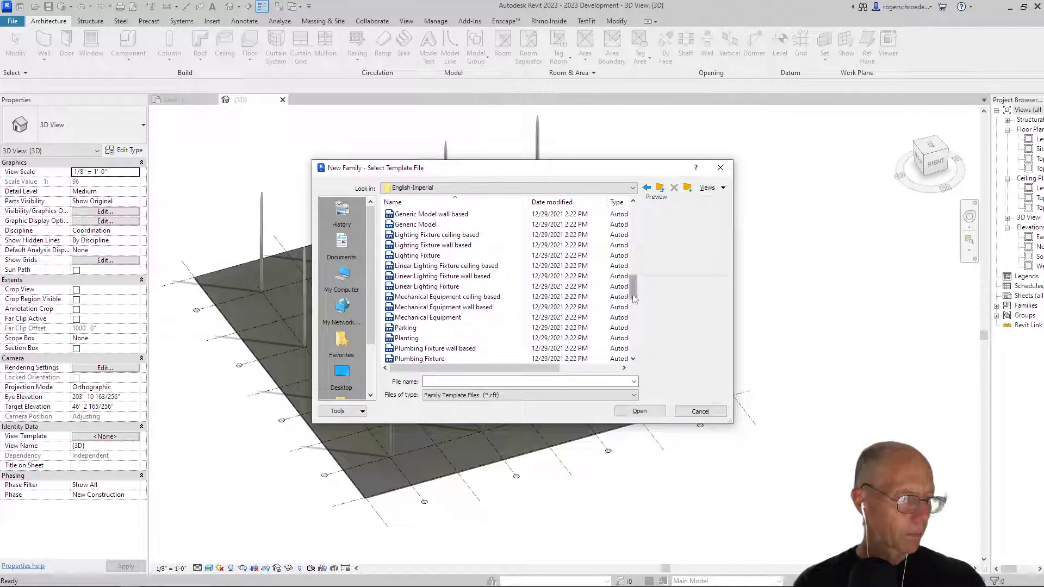
scroll(620, 326, "down", 6)
scroll(620, 329, "down", 4)
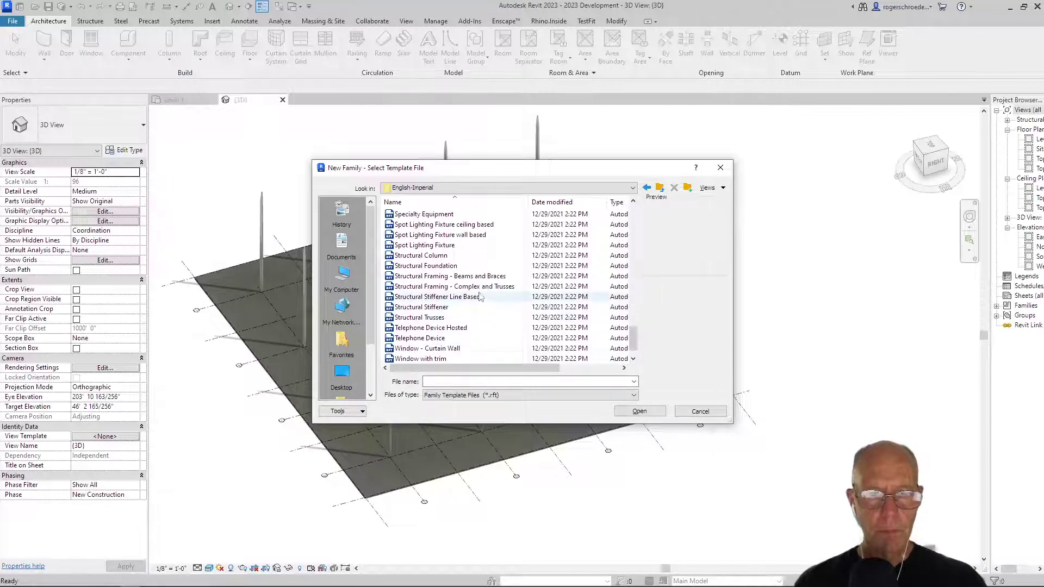
left_click(447, 277)
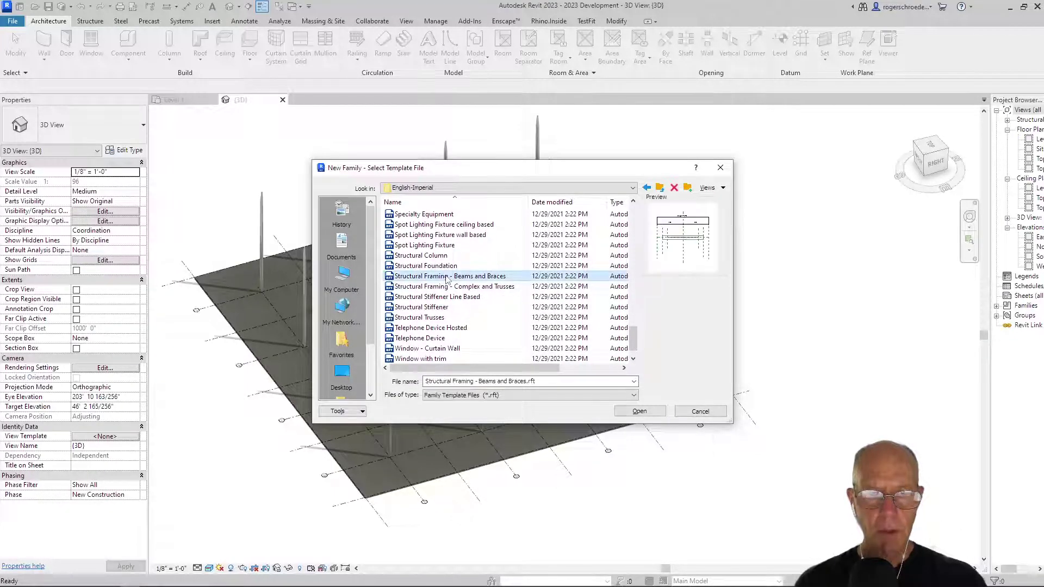
left_click(639, 411)
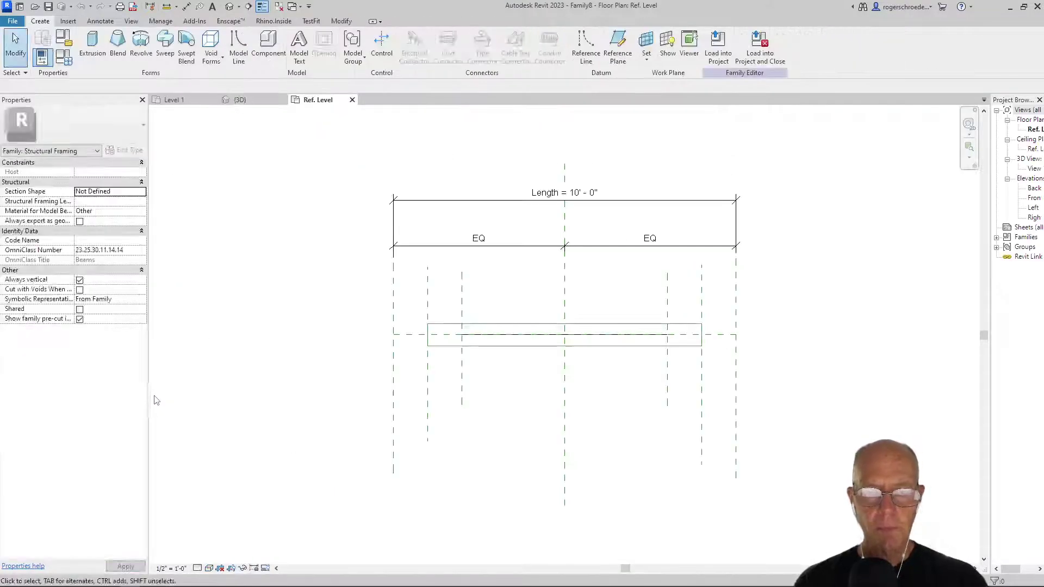
- Open the Left elevation view and start editing the profile sketch of the beam extrusion
left_click(1033, 199)
double_click(1034, 199)
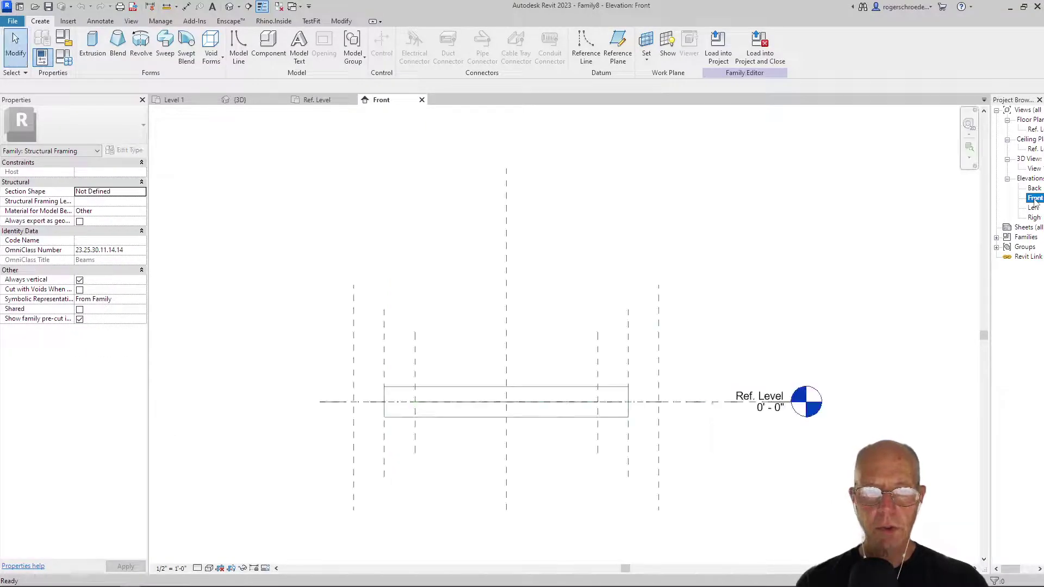
double_click(1033, 208)
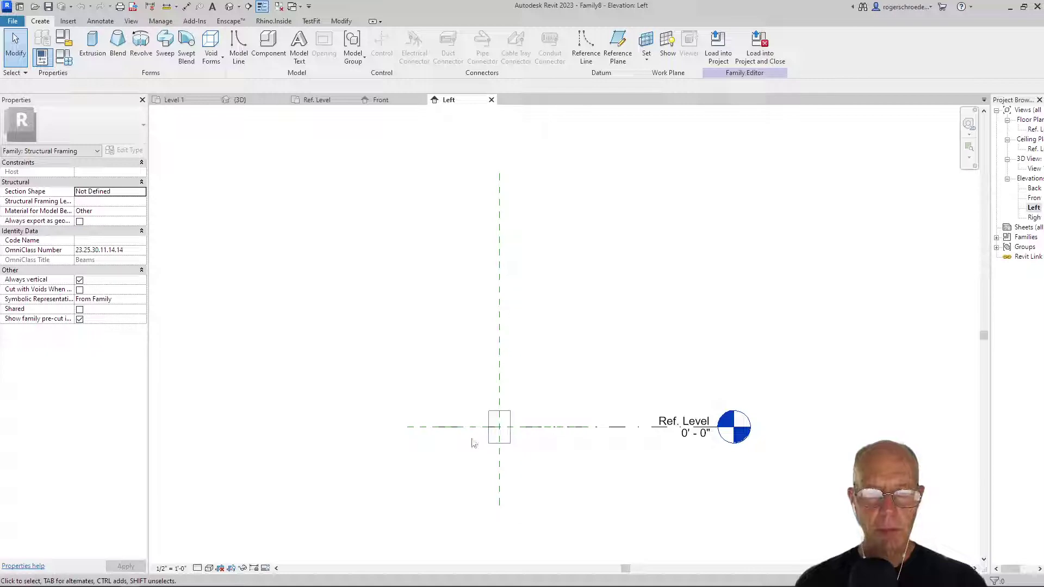
scroll(478, 454, "up", 3)
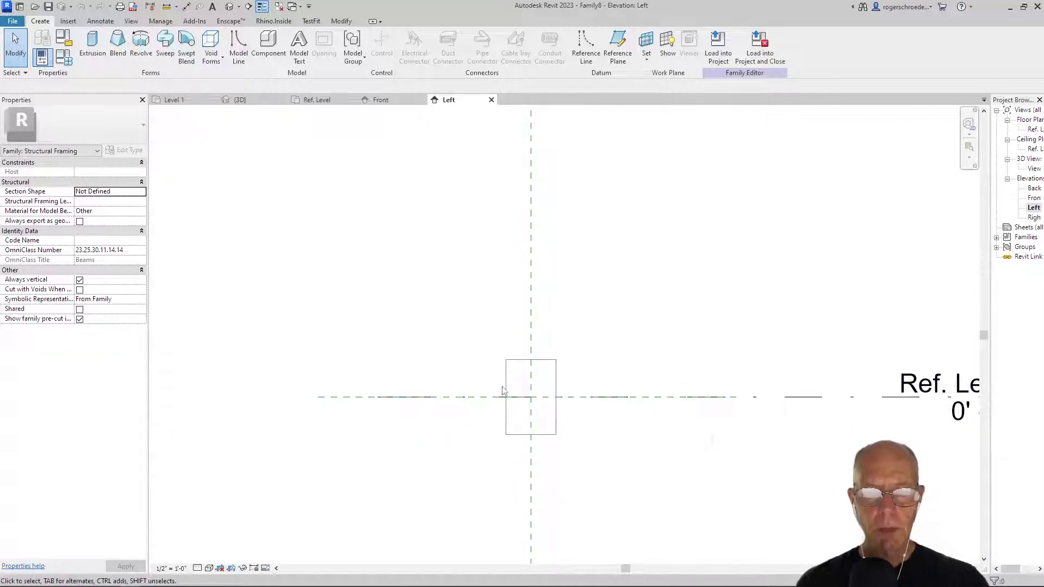
double_click(502, 390)
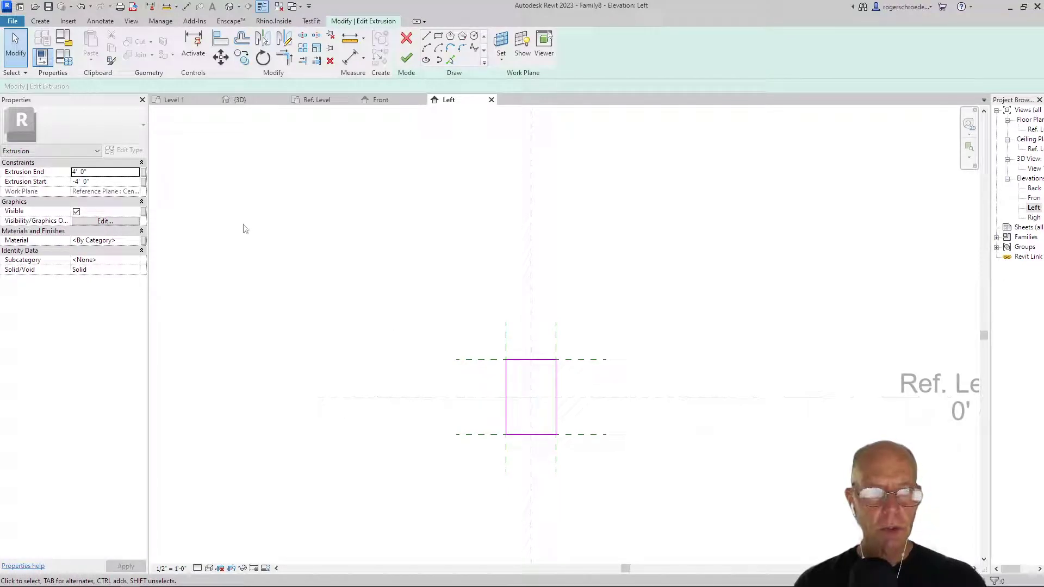
- Move the profile's lower reference plane down and its upper one onto the Ref. Level, making the profile about 1'-9" deep
middle_click_drag(392, 496, 312, 398)
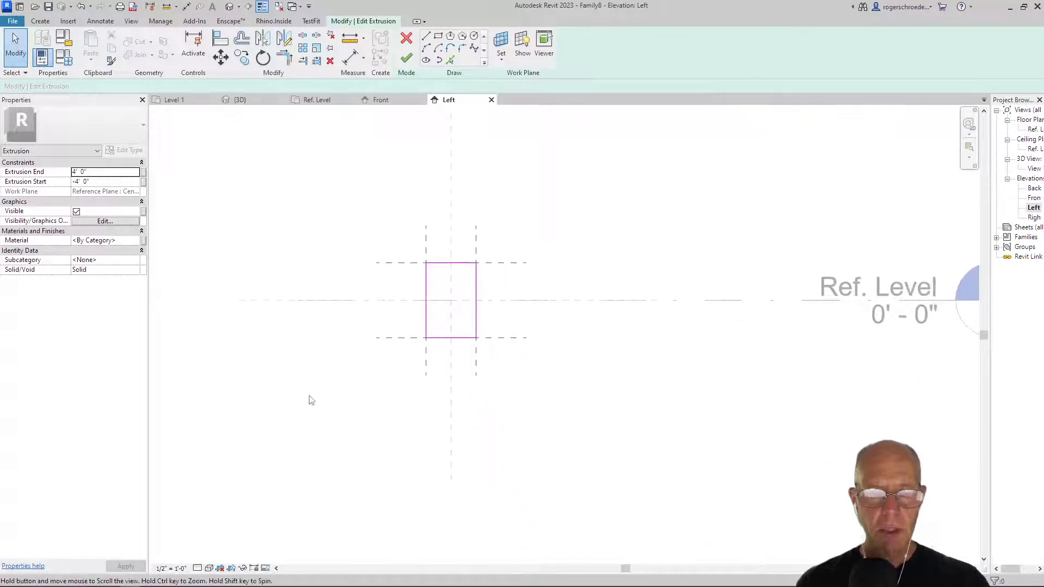
left_click_drag(501, 342, 482, 433)
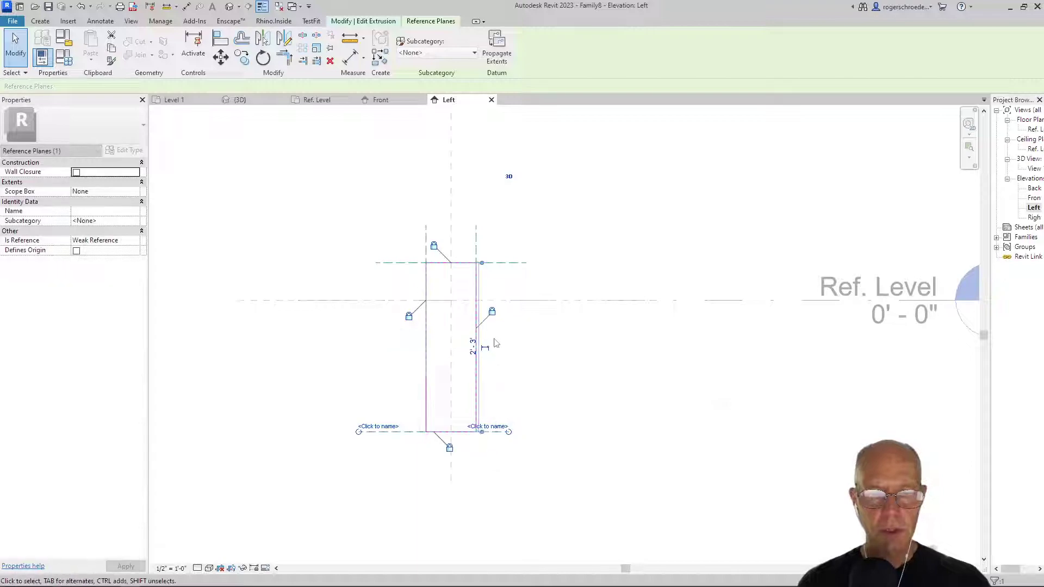
left_click_drag(501, 263, 502, 303)
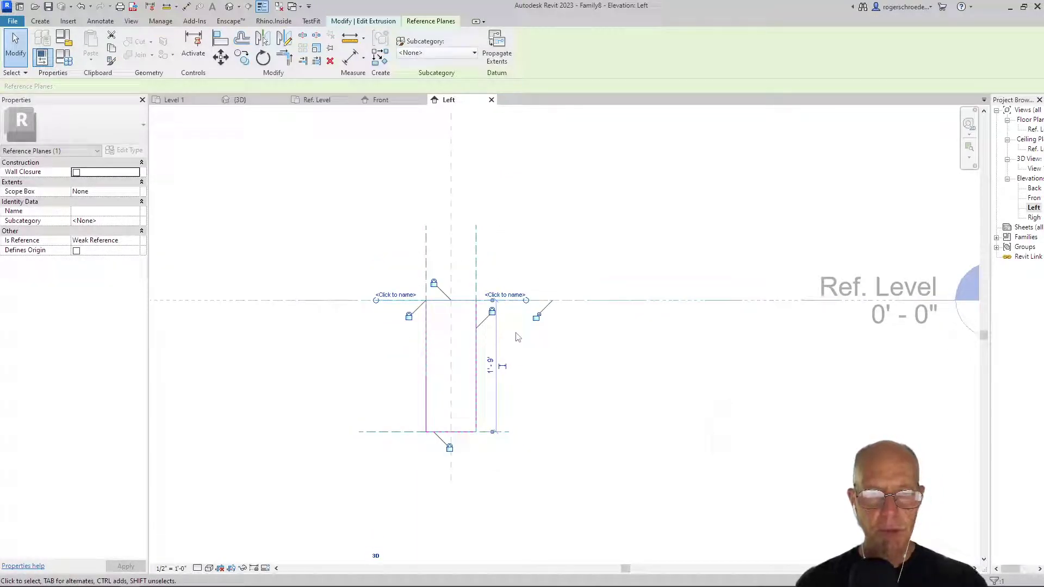
left_click(375, 344)
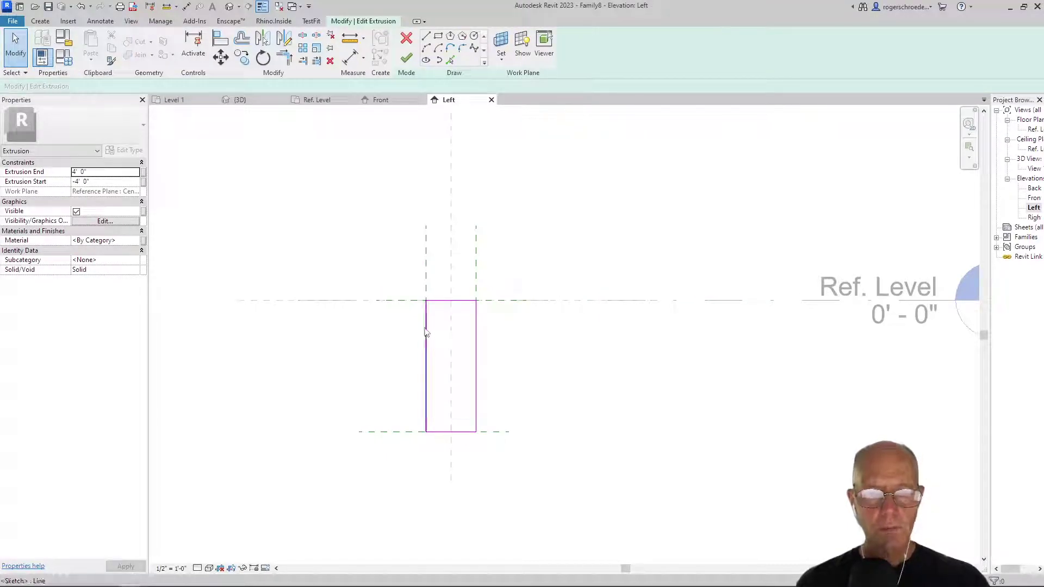
- Add an aligned dimension between the two vertical side reference planes, placed above the beam profile
left_click(358, 62)
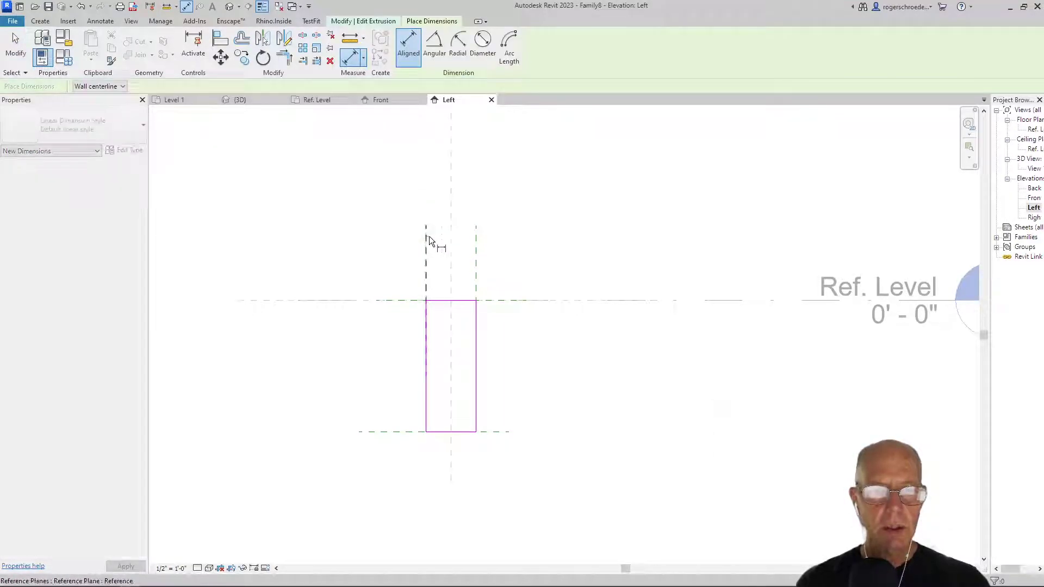
left_click(429, 236)
left_click(475, 239)
left_click(471, 197)
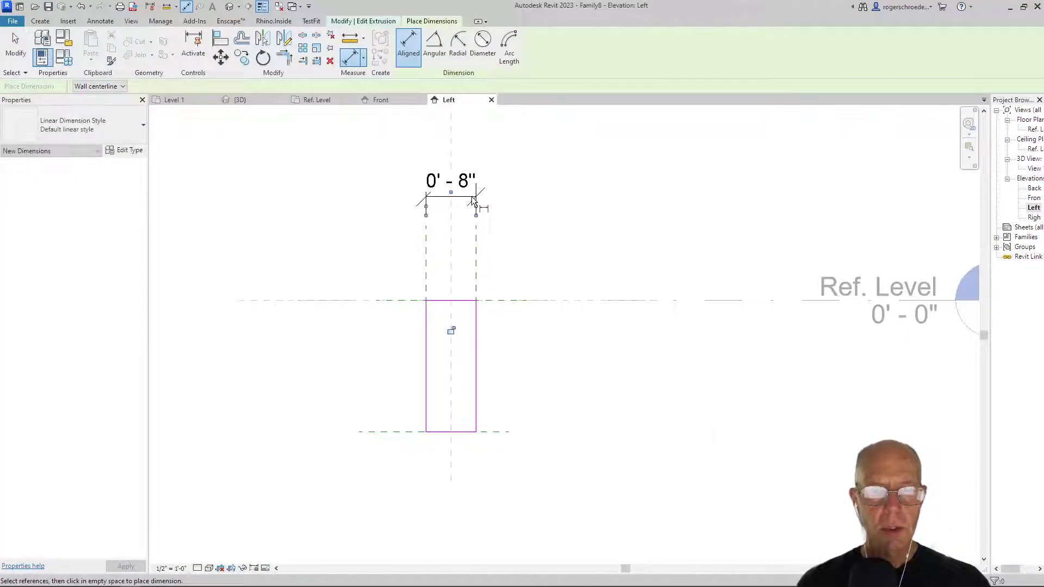
key("Escape")
key("Escape")
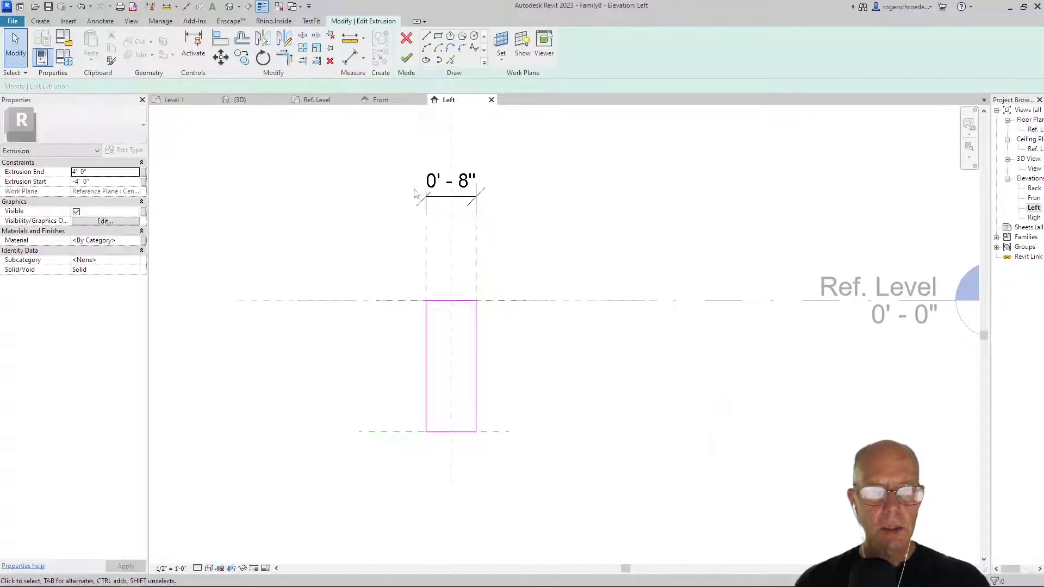
- Label the width dimension with a new family type parameter named "Beam Width"
left_click(416, 194)
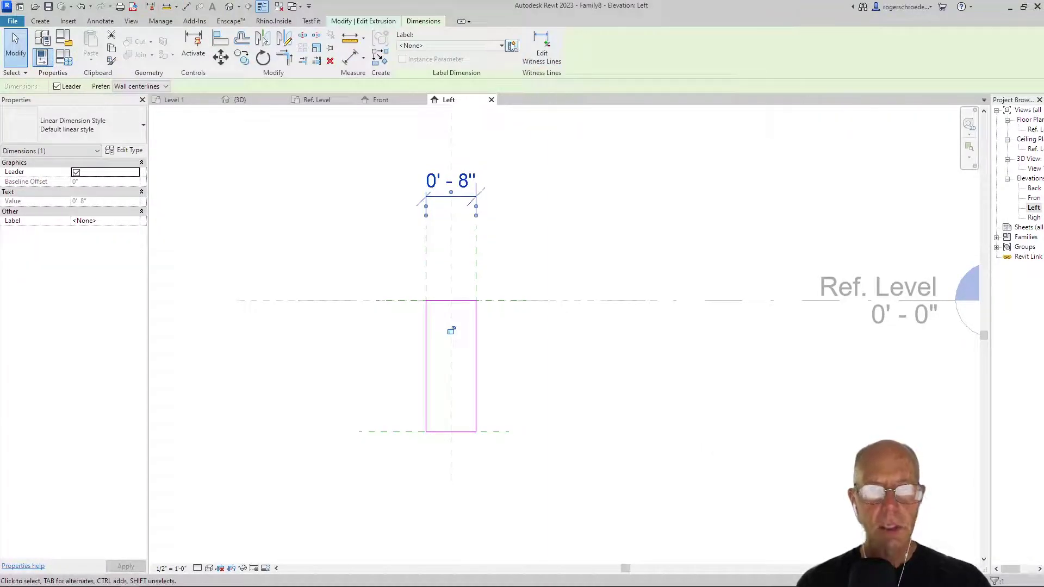
left_click(512, 46)
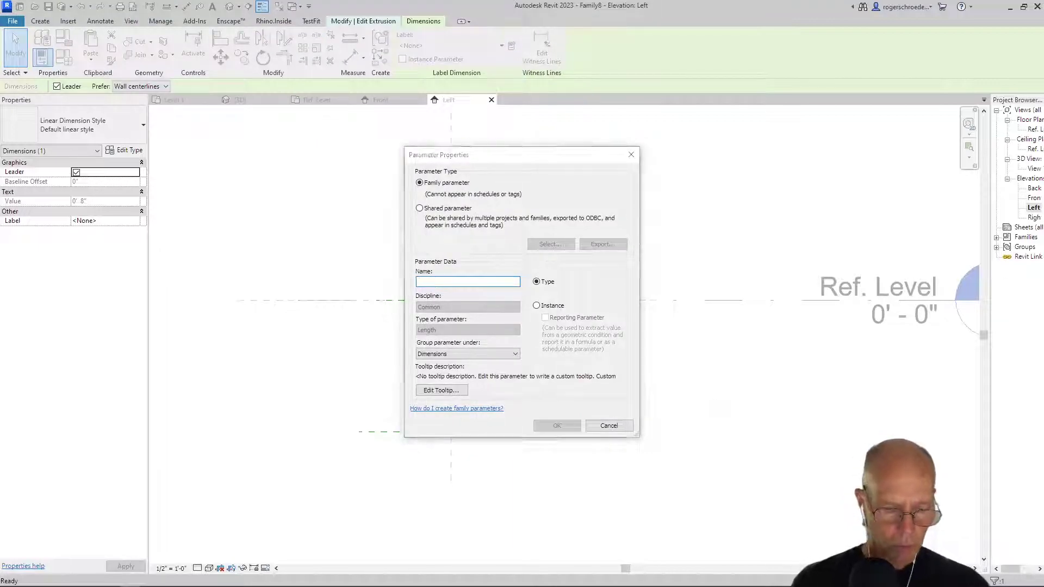
mouse_move(10, 579)
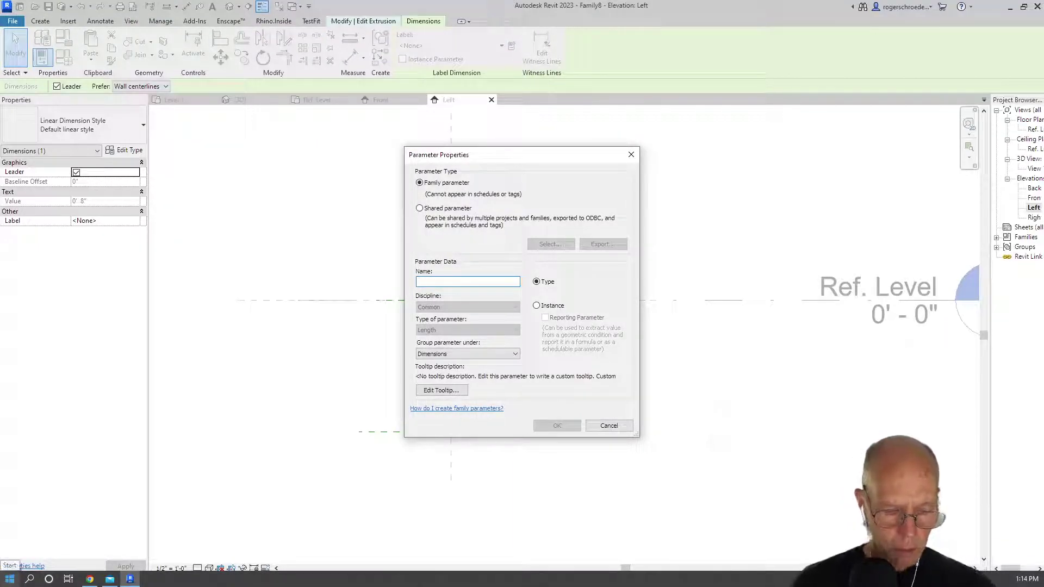
type("Be")
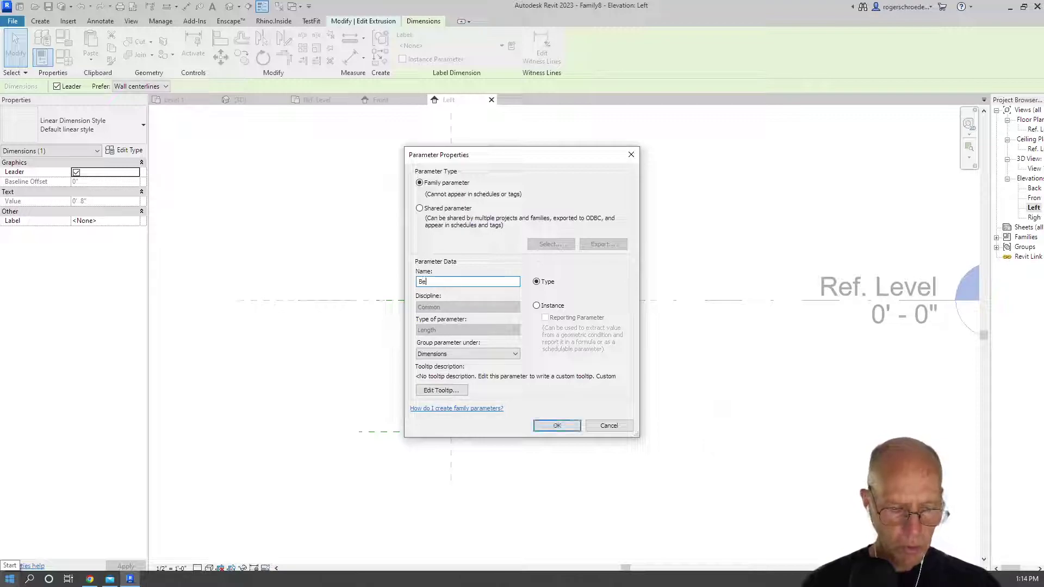
type("am W")
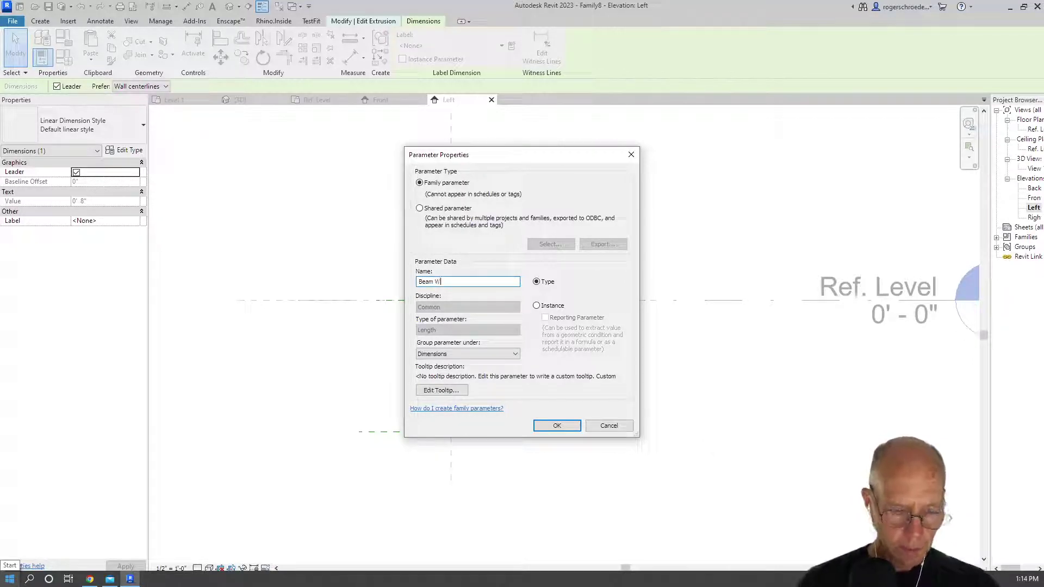
type("idth")
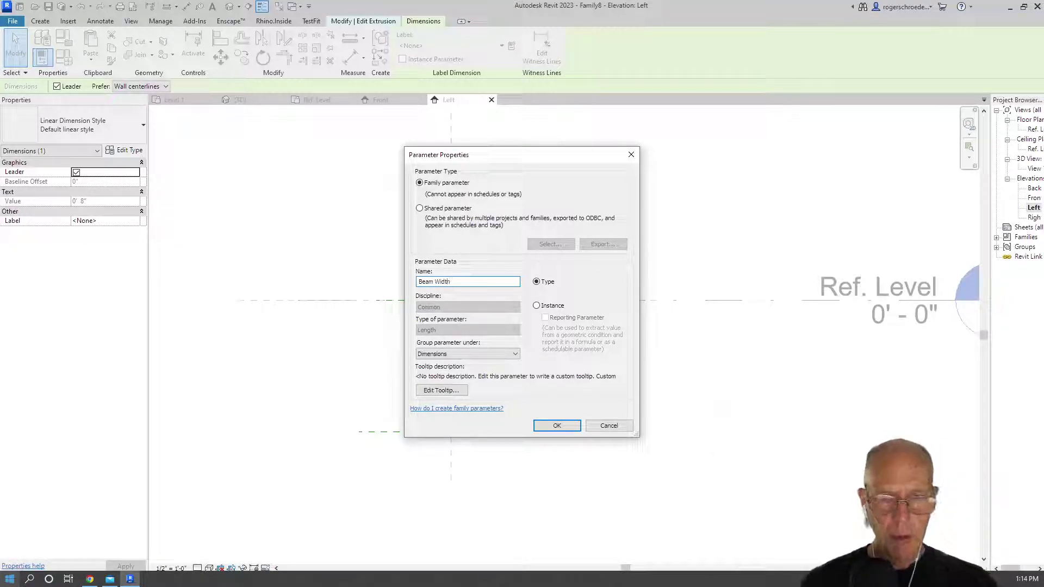
left_click(556, 425)
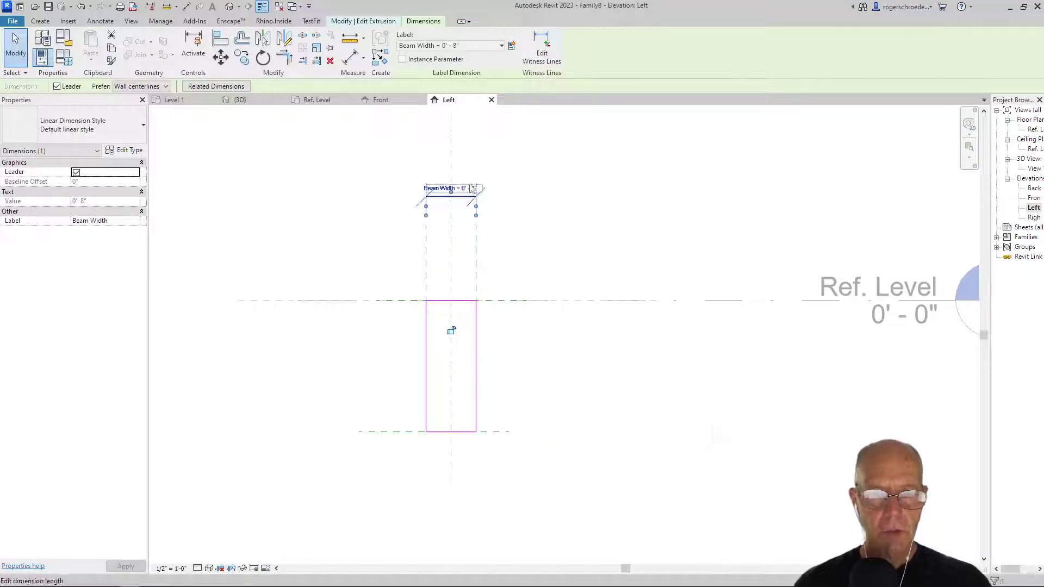
- Try a Beam Width of 12 inches on the labelled dimension and undo the change
left_click(472, 189)
left_click(441, 186)
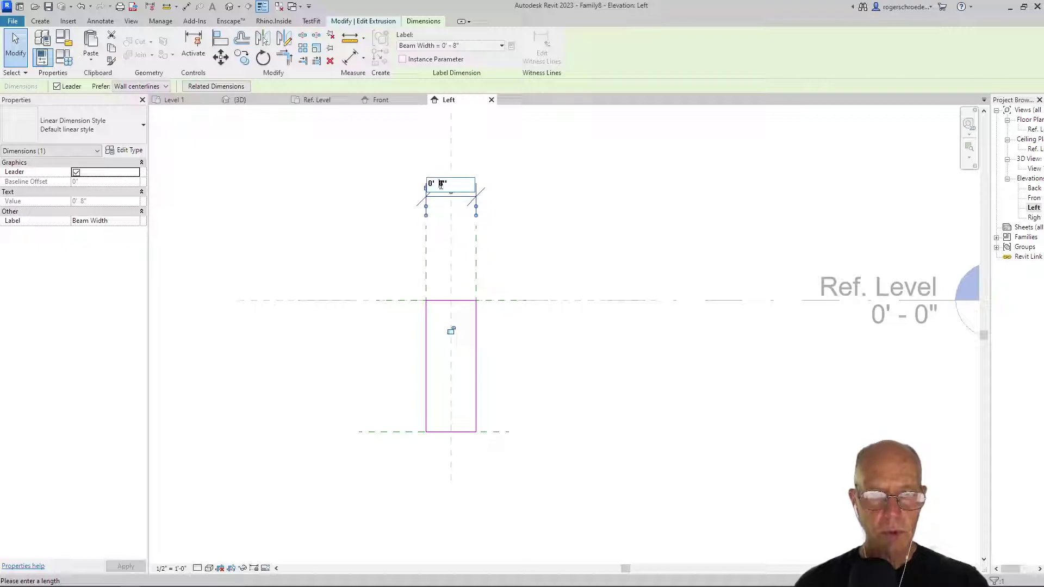
type("12")
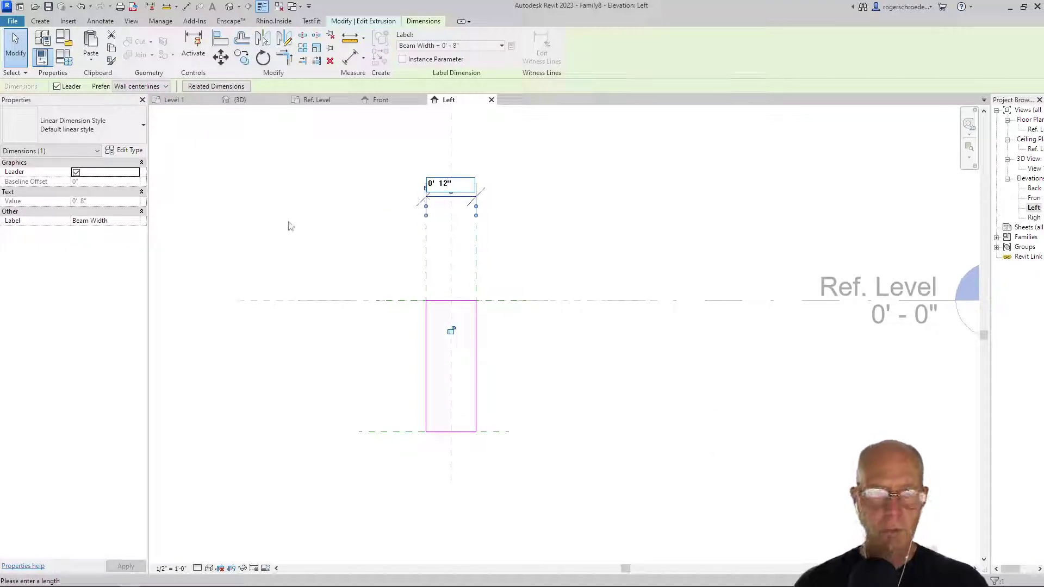
key("Return")
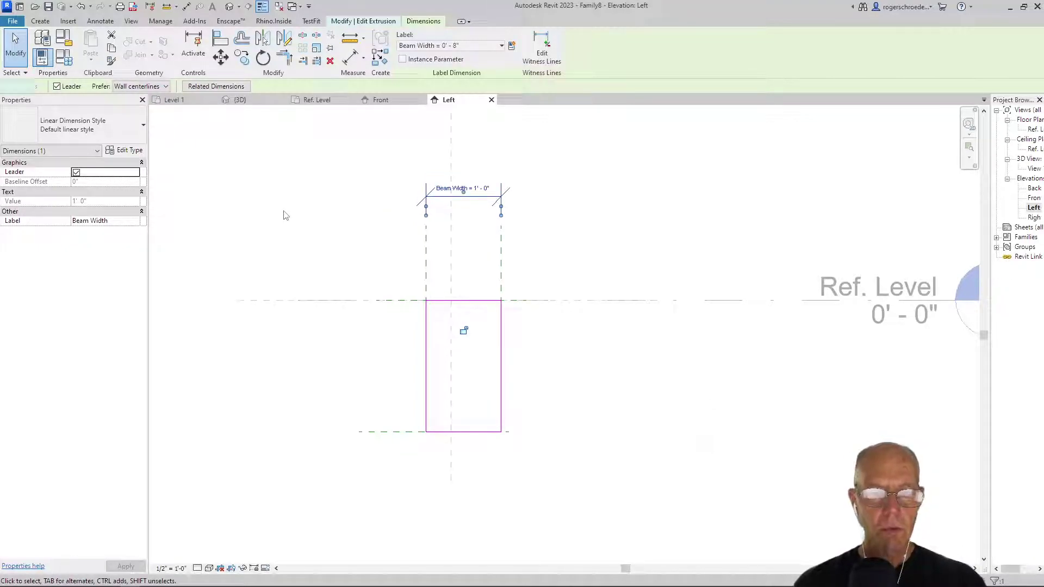
left_click(283, 216)
key("ctrl+z")
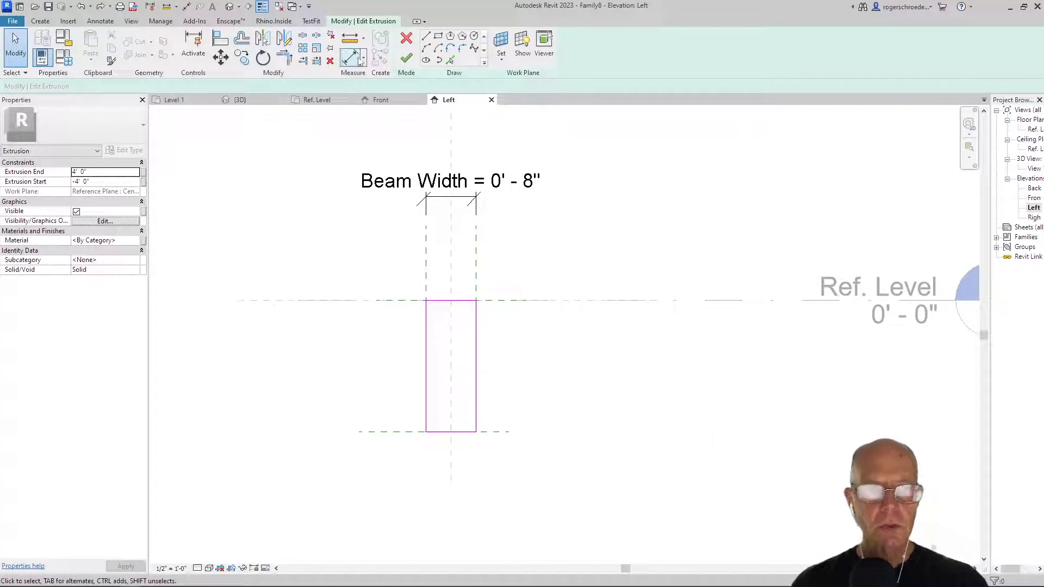
- Add a continuous aligned dimension across the side plane, center plane and opposite side plane, above the Beam Width dimension
left_click(350, 57)
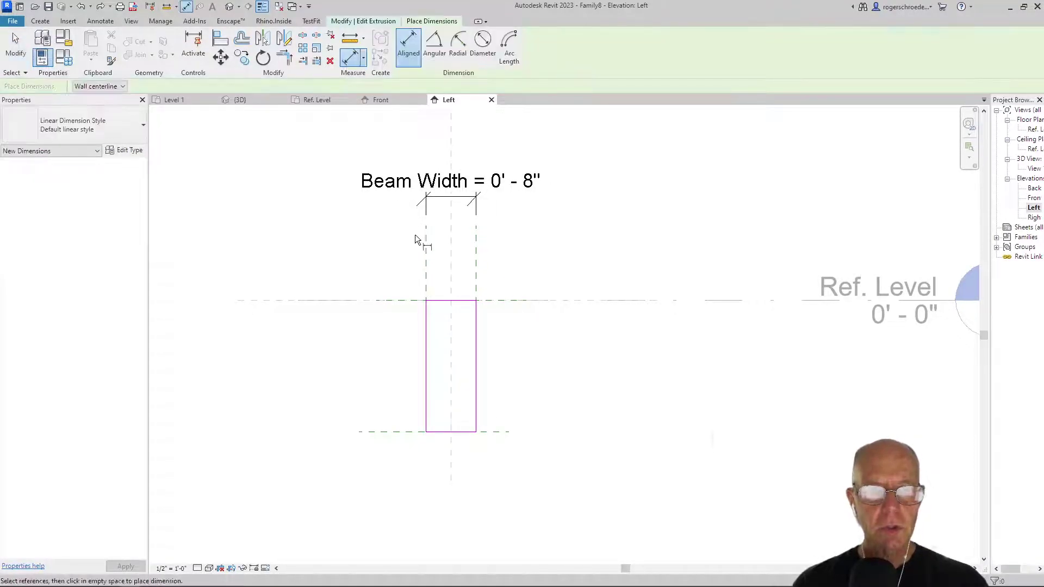
left_click(426, 261)
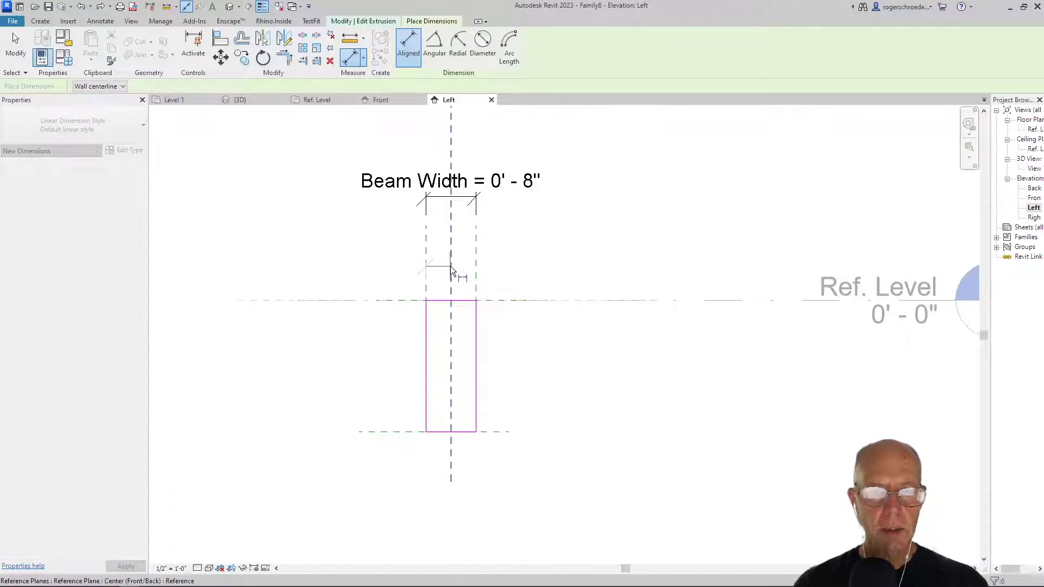
left_click(474, 269)
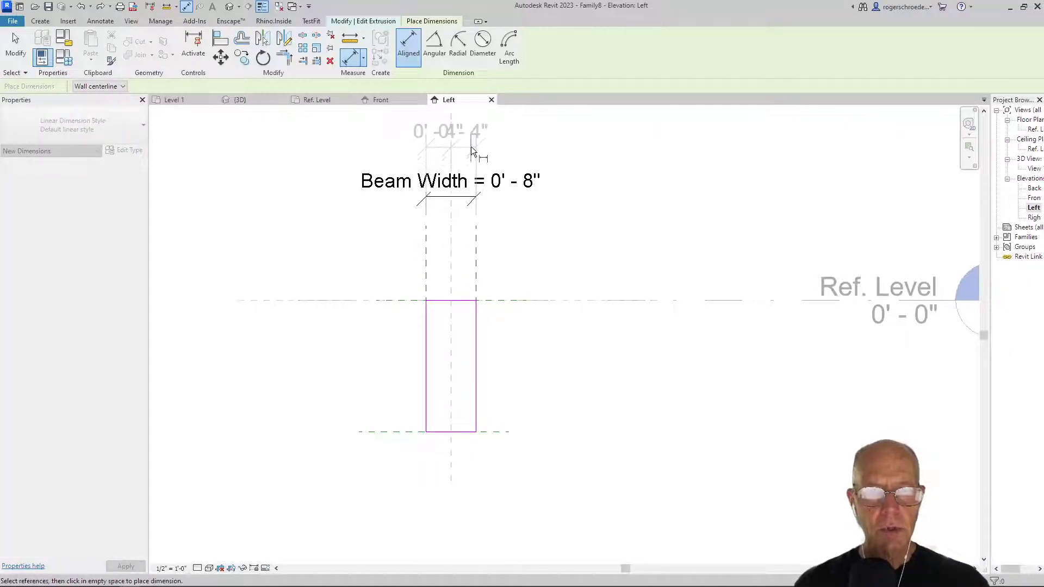
left_click(471, 146)
middle_click_drag(358, 284, 375, 375)
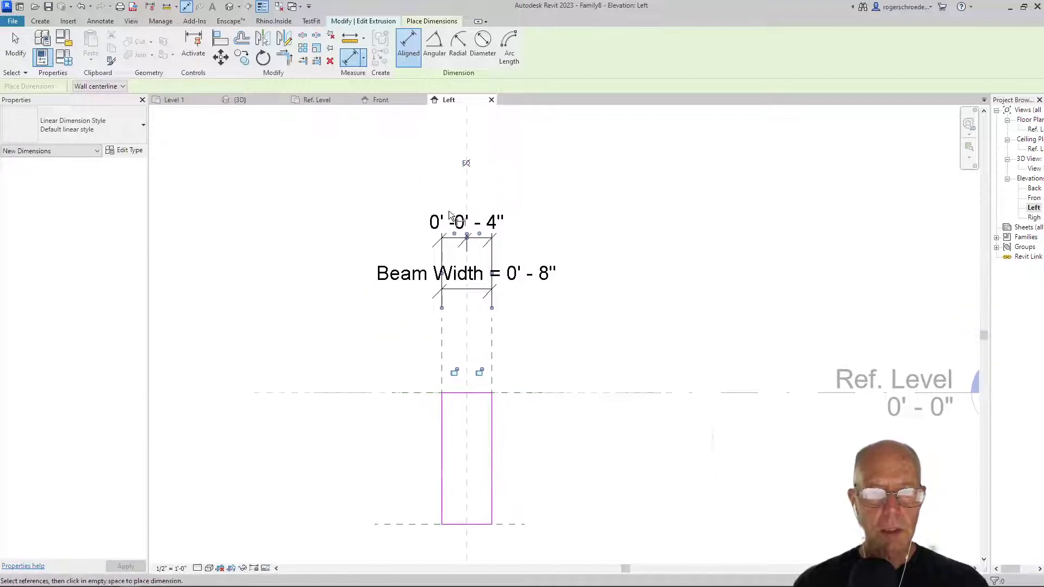
- Constrain the continuous dimension to equal segments about the center plane and set Beam Width to 0' 10"
left_click(465, 162)
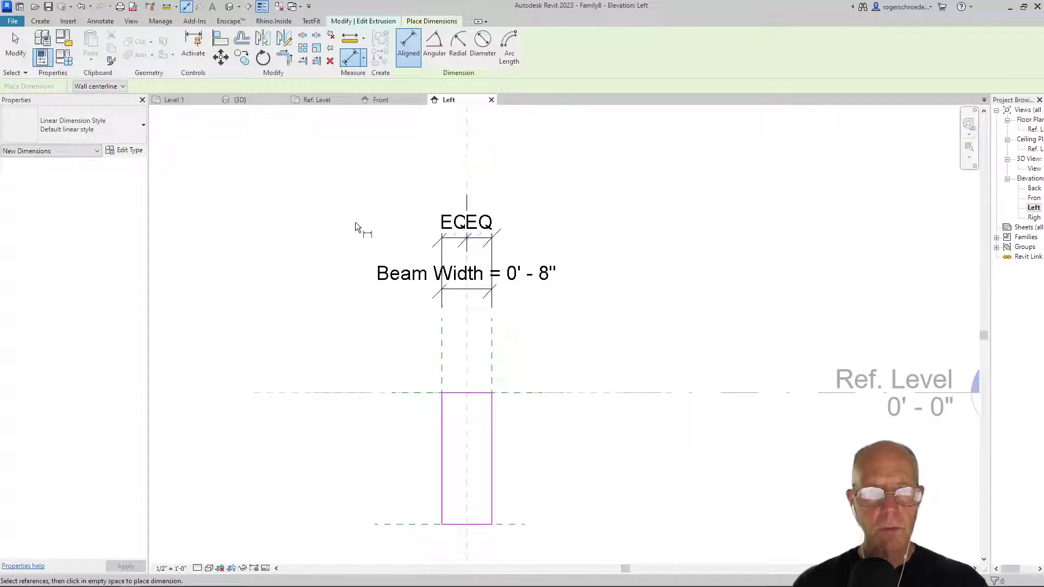
left_click(22, 54)
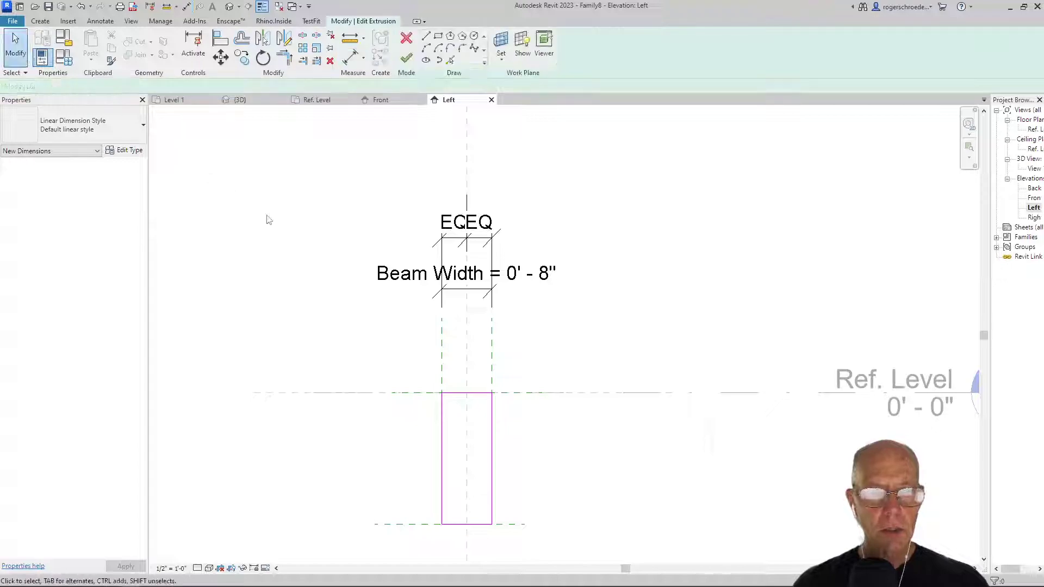
left_click(396, 285)
left_click(464, 285)
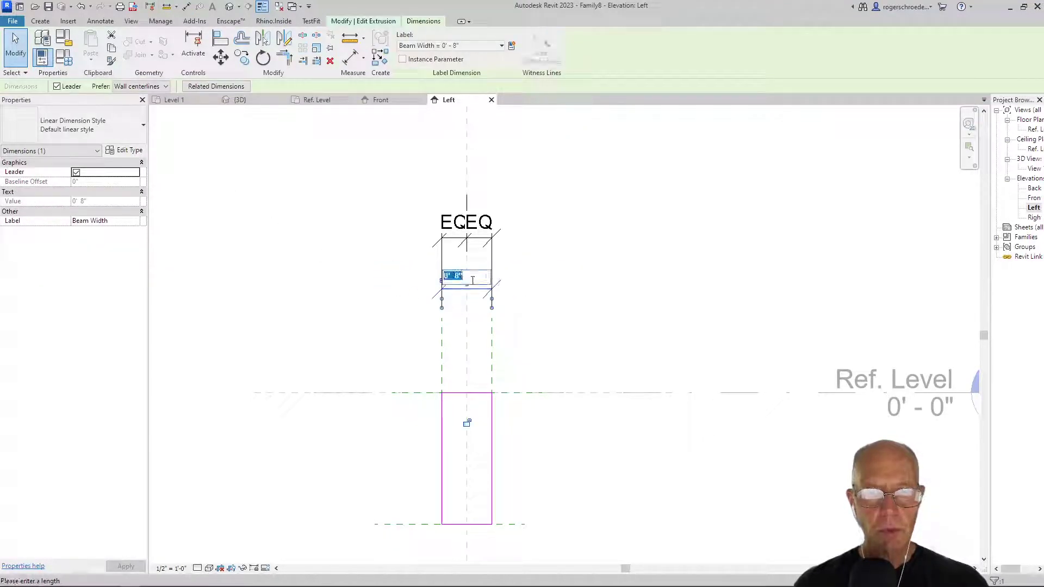
left_click(461, 273)
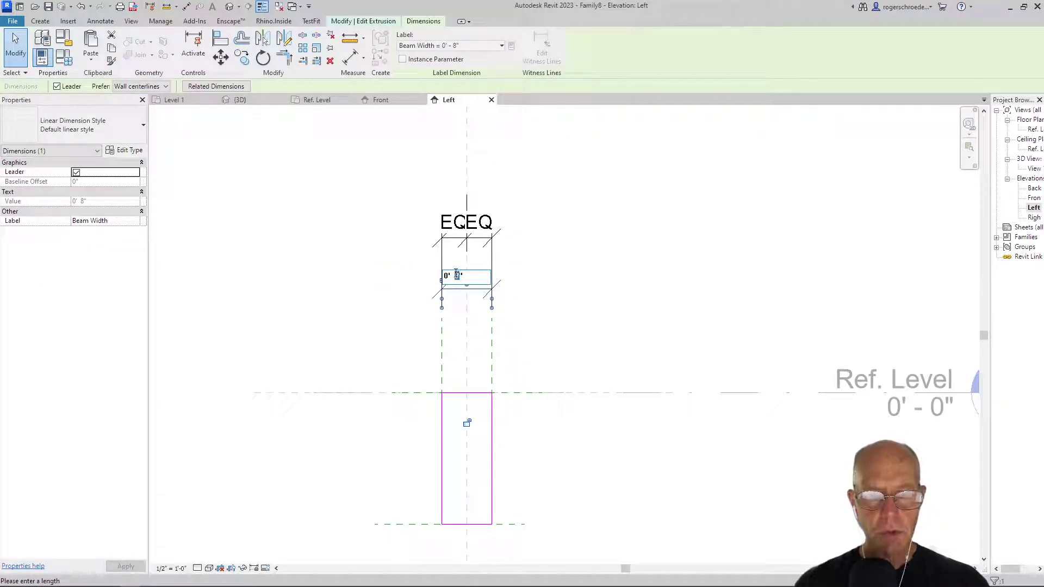
double_click(457, 276)
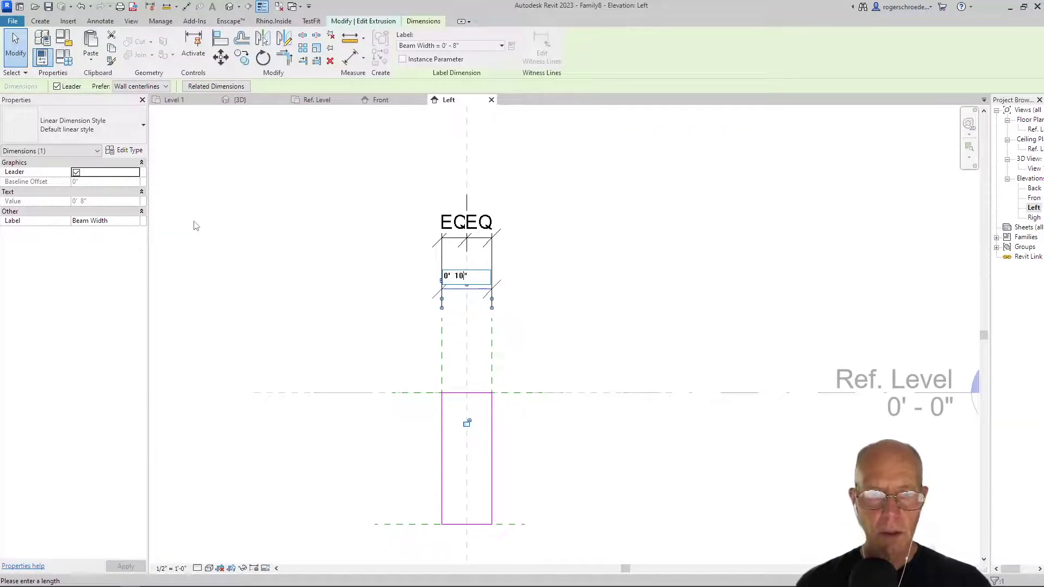
key("Return")
left_click(253, 254)
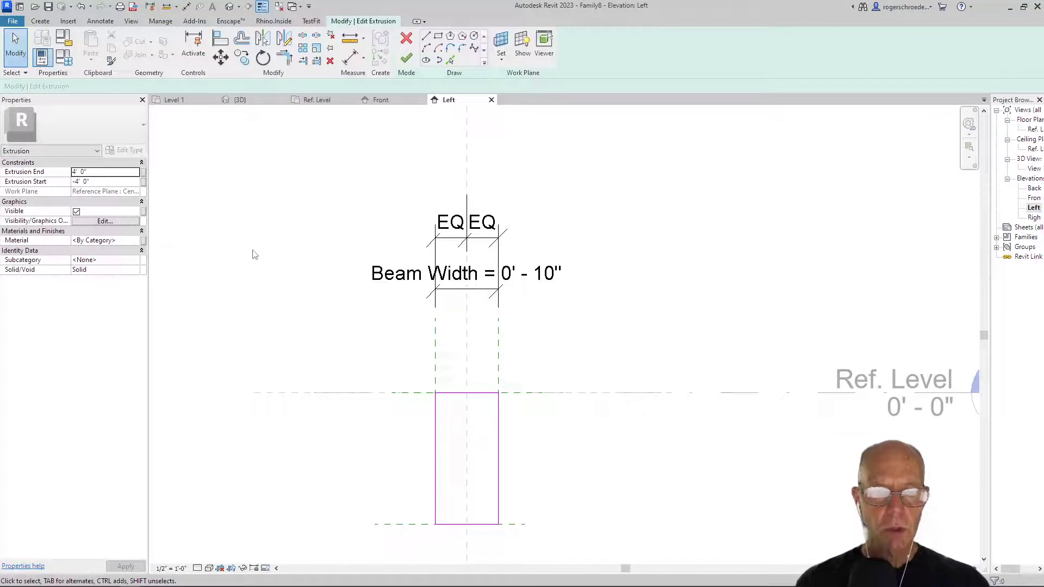
- Add an aligned dimension between the reference plane at Ref. Level and the lower reference plane, placed beside the beam profile
middle_click_drag(365, 430, 393, 282)
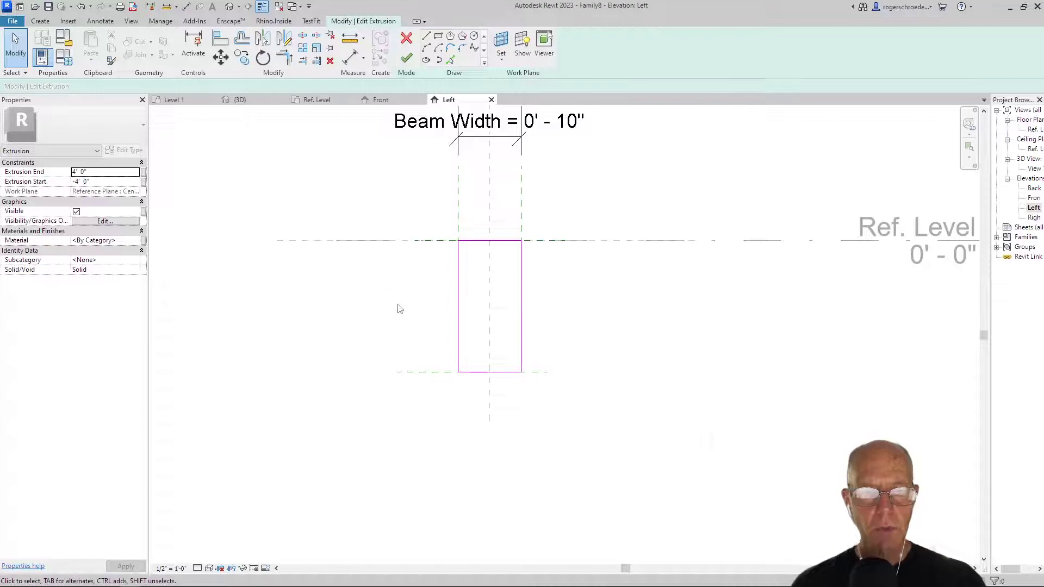
left_click(351, 57)
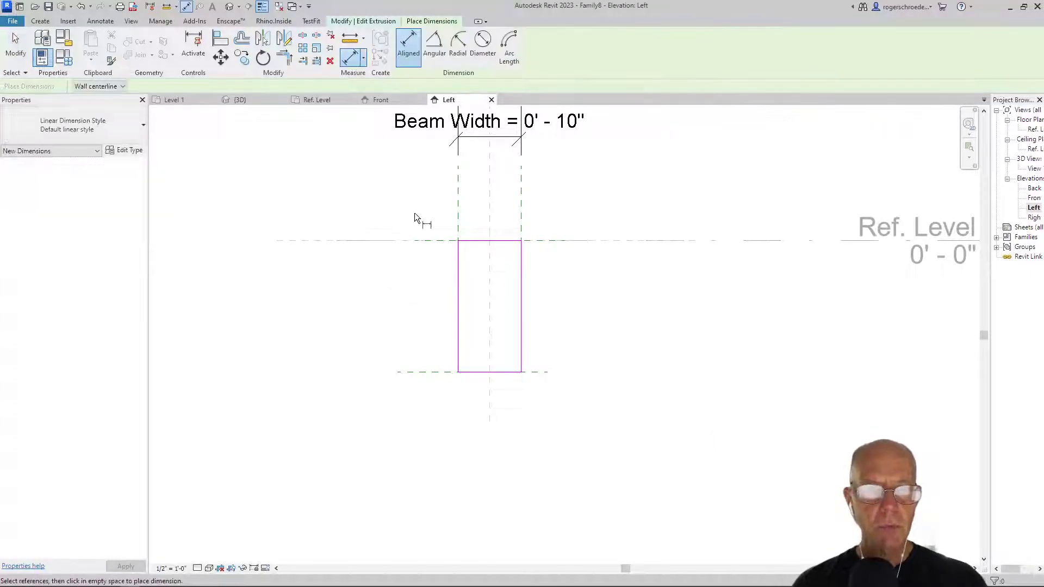
left_click(418, 242)
left_click(423, 372)
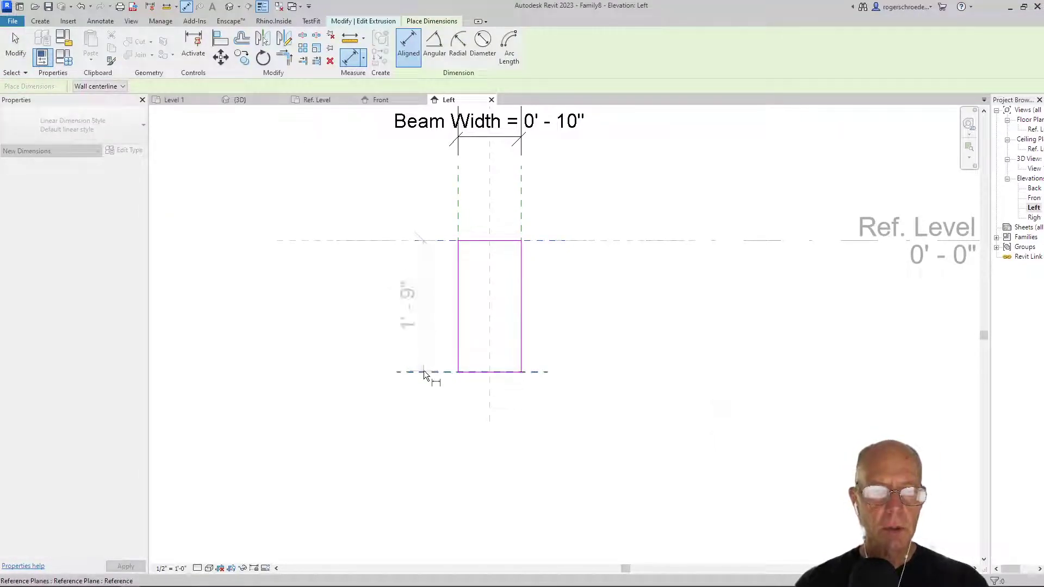
left_click(346, 371)
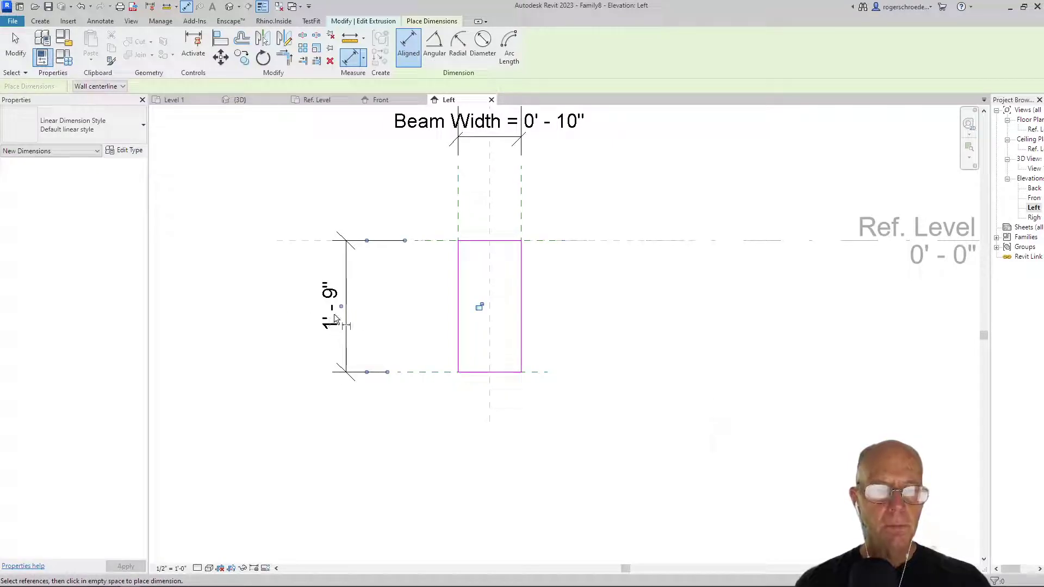
left_click(21, 50)
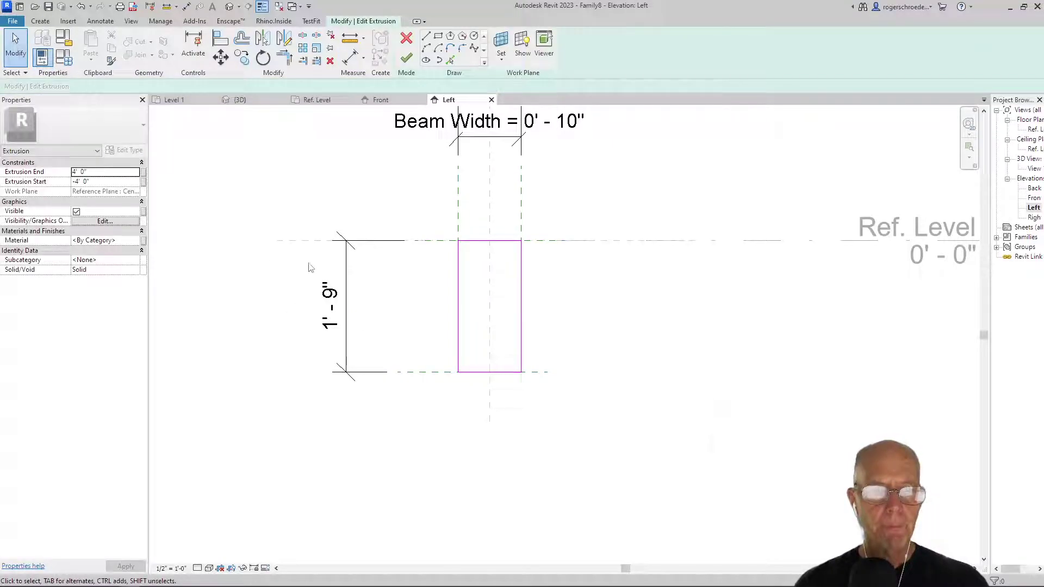
- Label the vertical dimension with a new family type parameter named "Beam Depth"
left_click(343, 282)
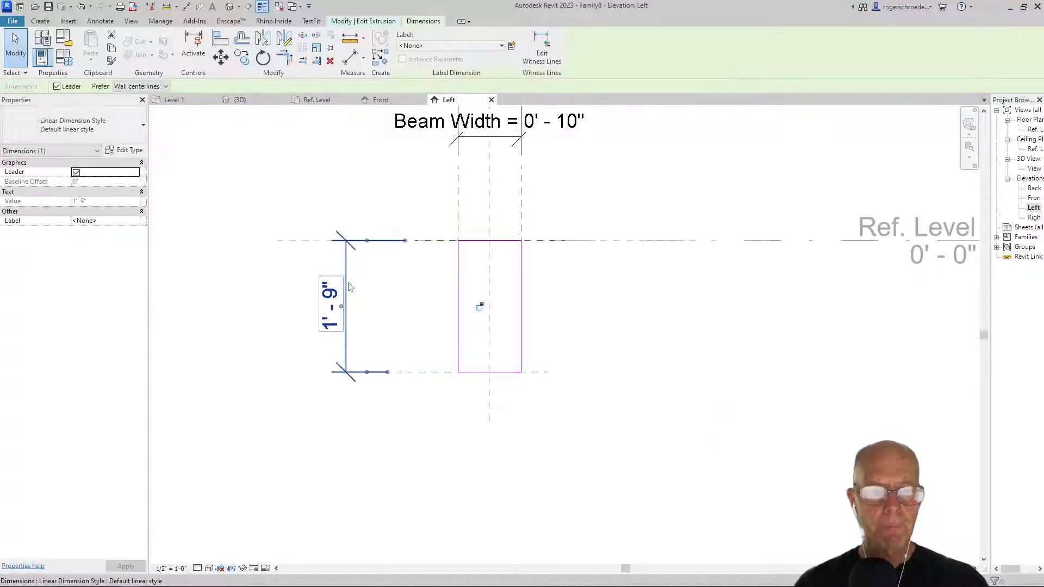
left_click(512, 46)
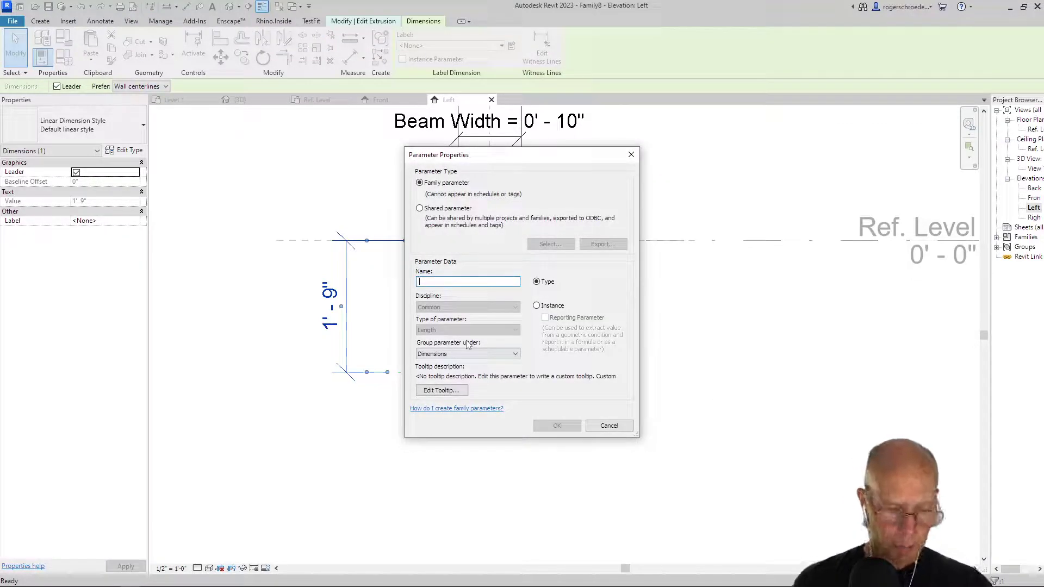
type("Beam Depth")
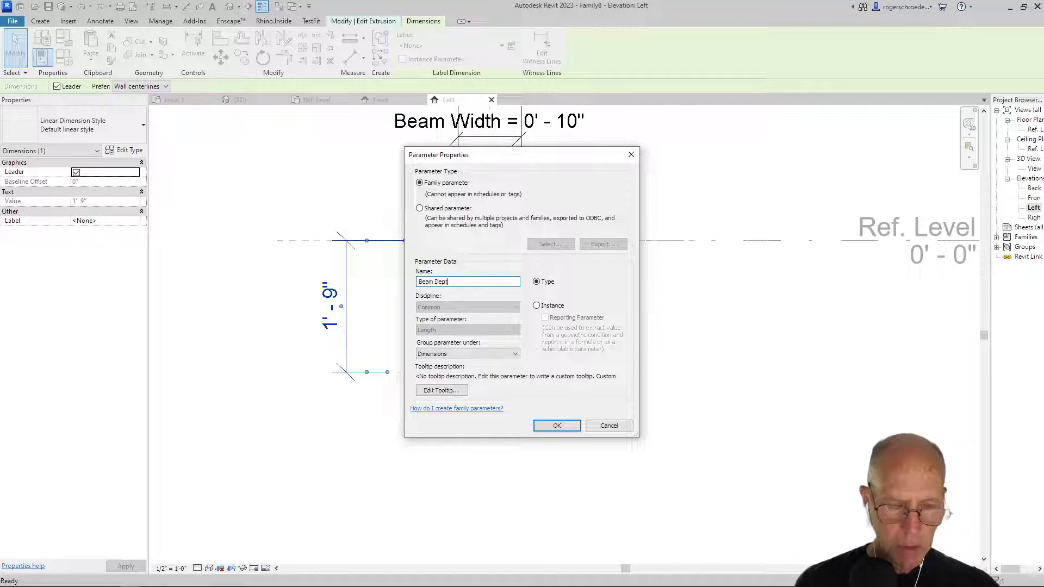
left_click(546, 428)
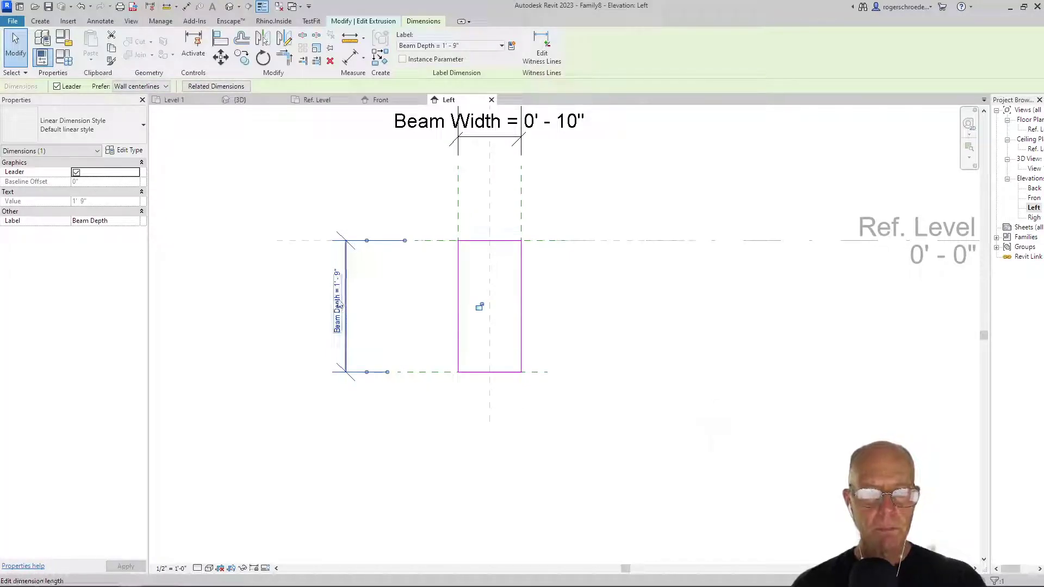
- Replace the profile's lower line with a downward semicircular center-ends arc, centered on the center plane with a 0' 5" radius
left_click(475, 373)
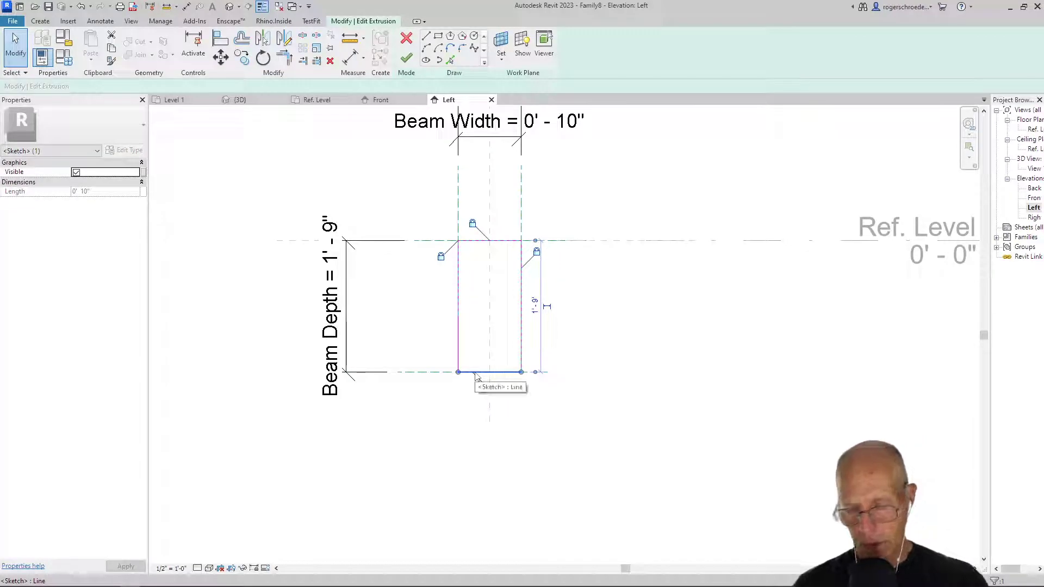
key("Escape")
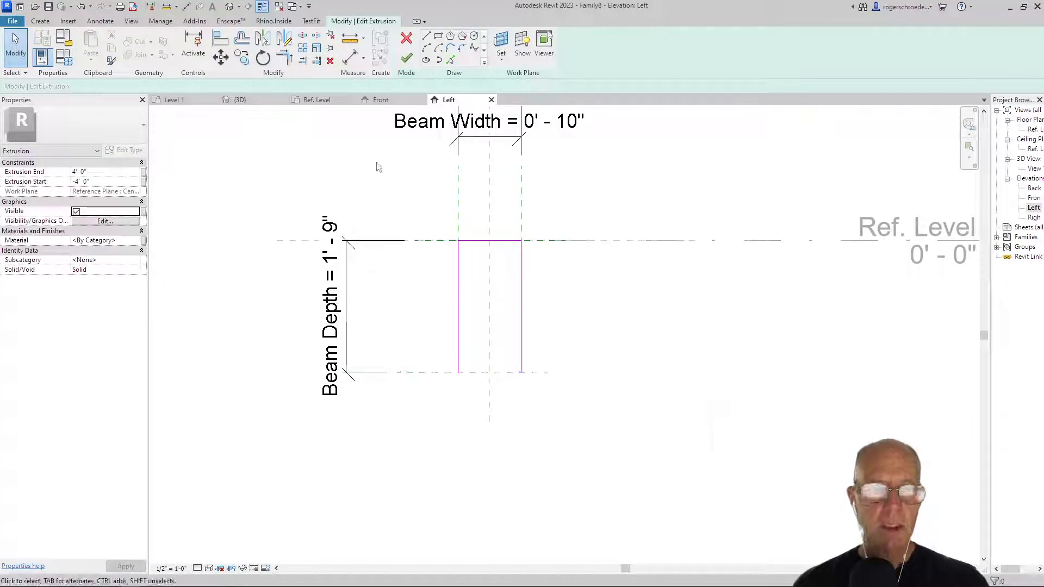
left_click(438, 47)
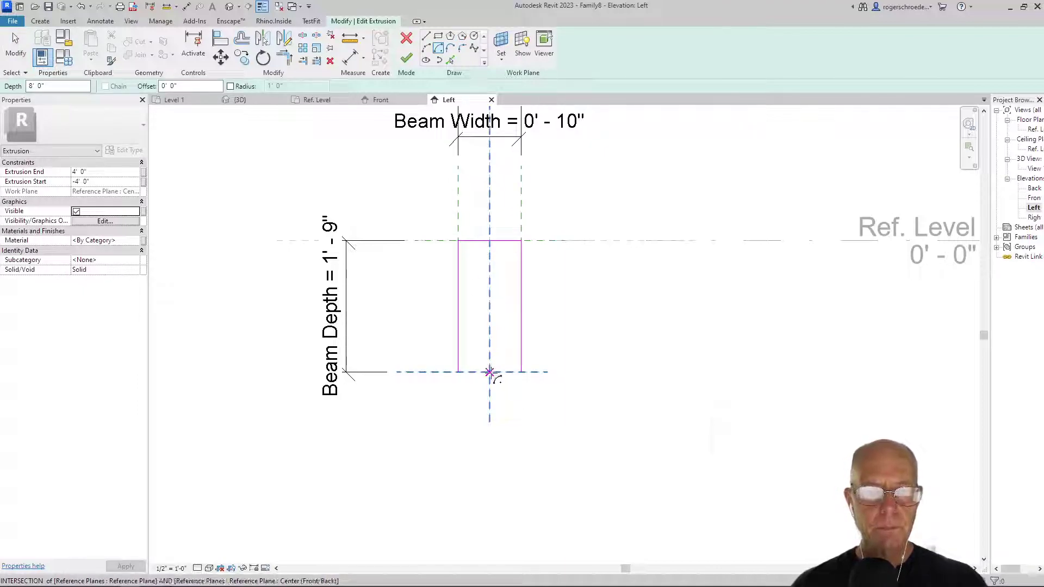
left_click(490, 373)
left_click(520, 373)
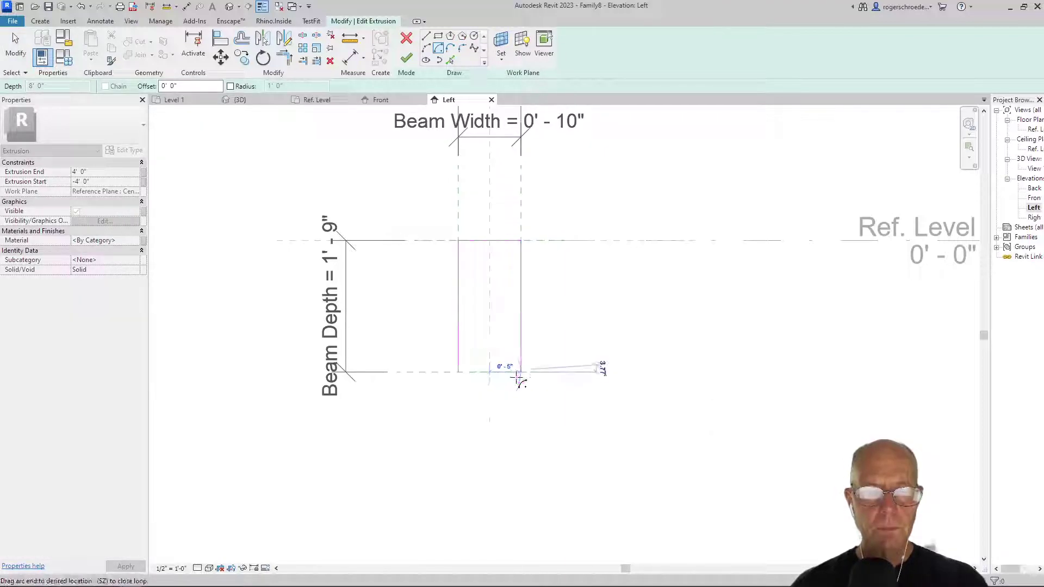
left_click(458, 373)
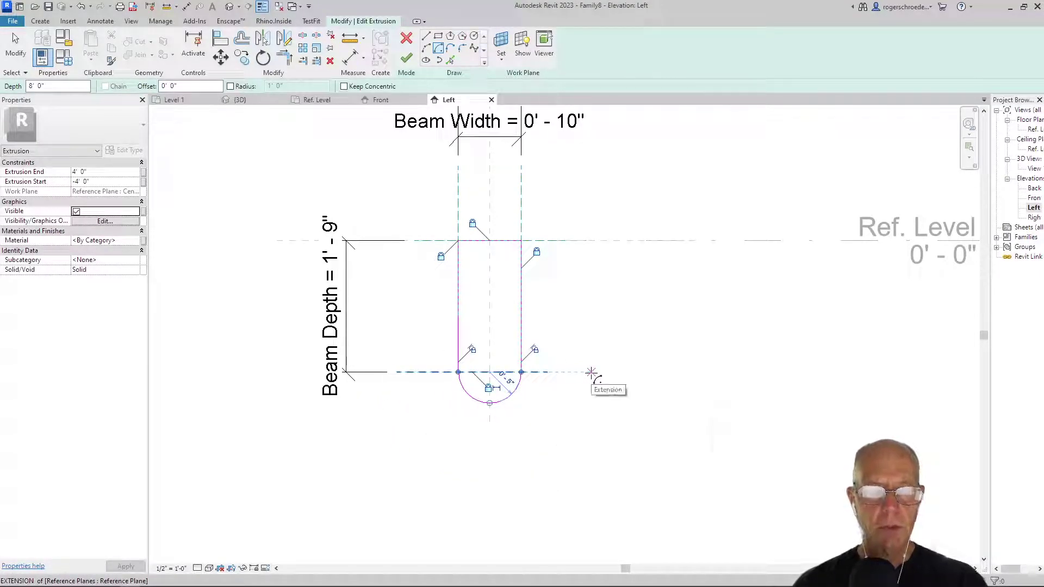
left_click(25, 49)
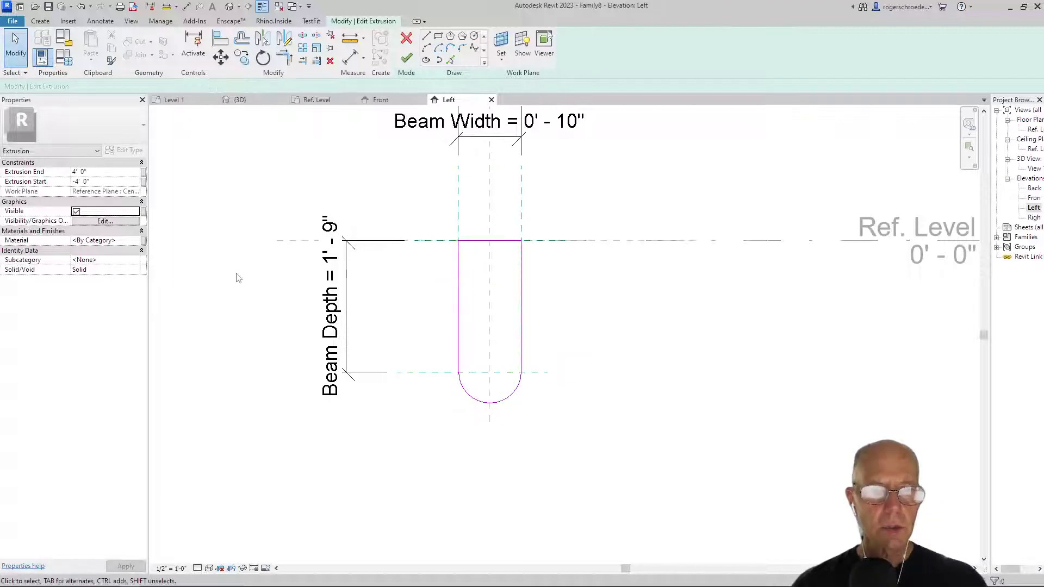
- Set the Beam Depth dimension to 3' 0"
left_click(333, 305)
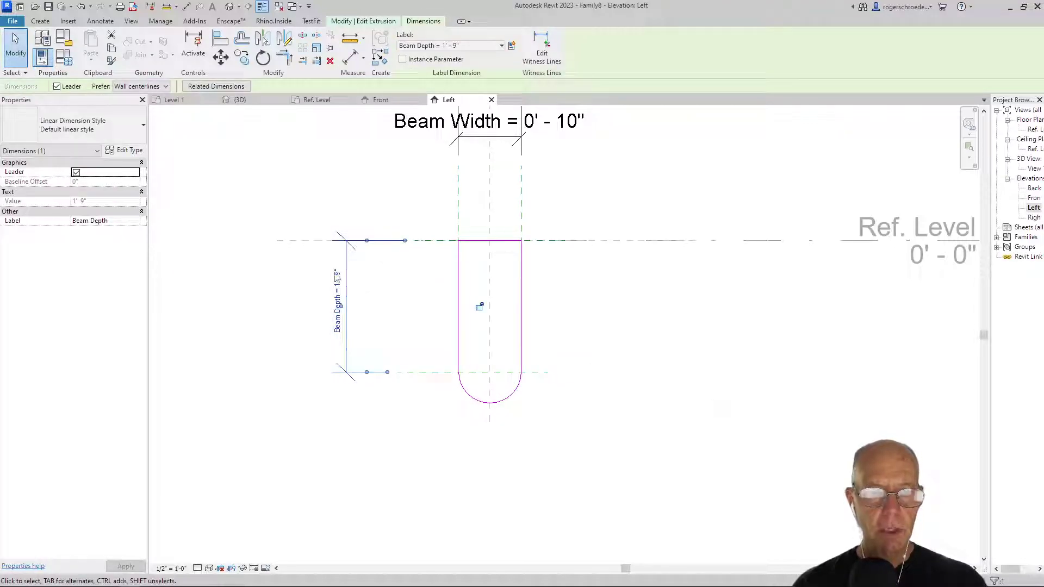
key("Escape")
left_click(329, 228)
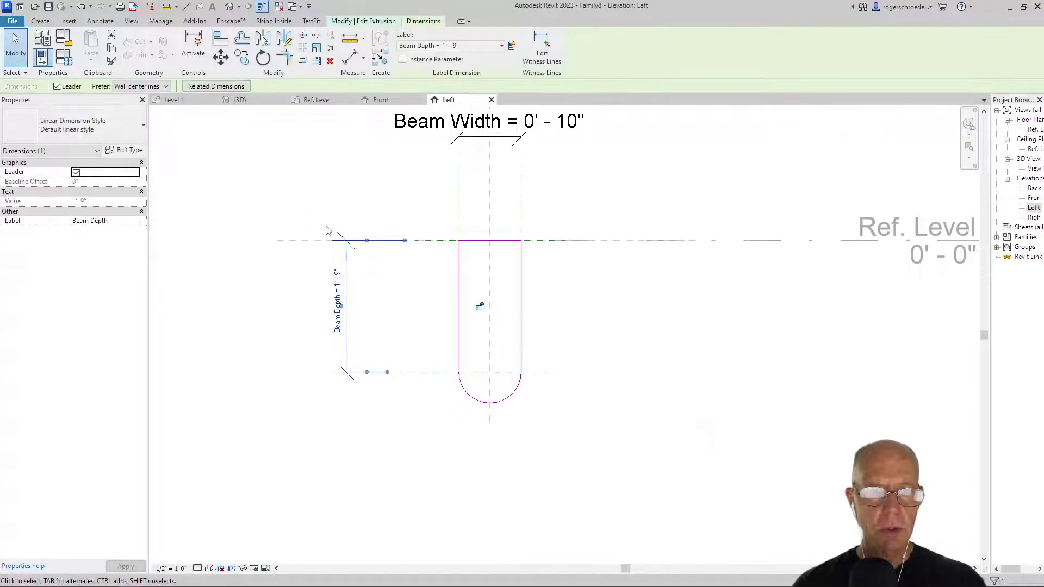
left_click(336, 305)
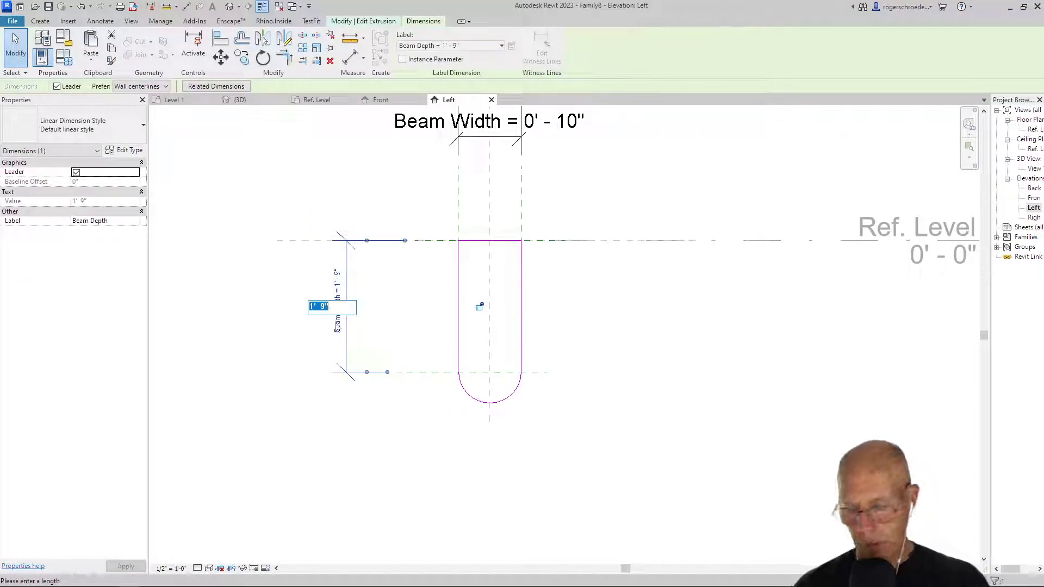
type("2")
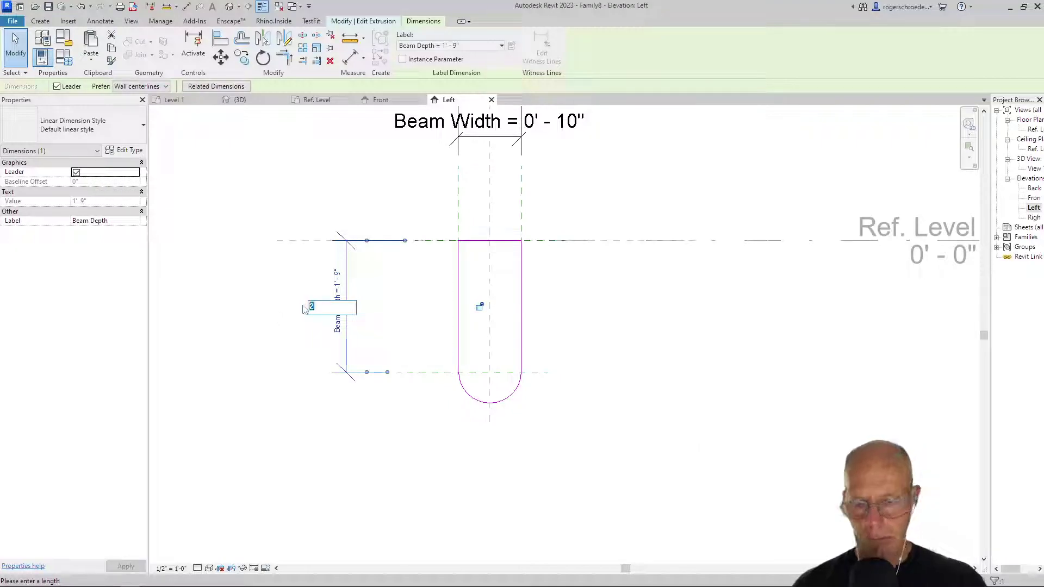
key("Return")
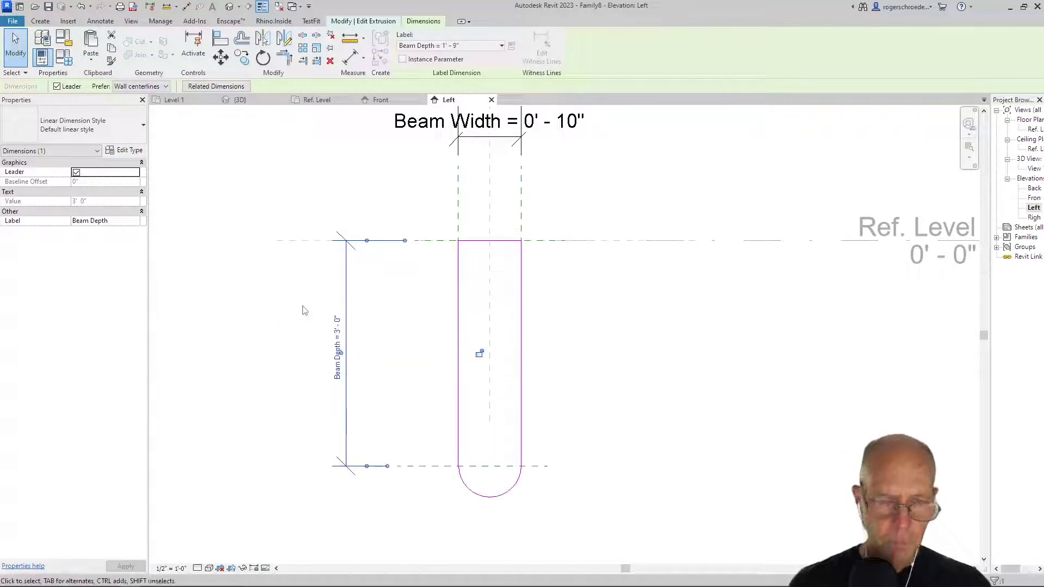
key("Escape")
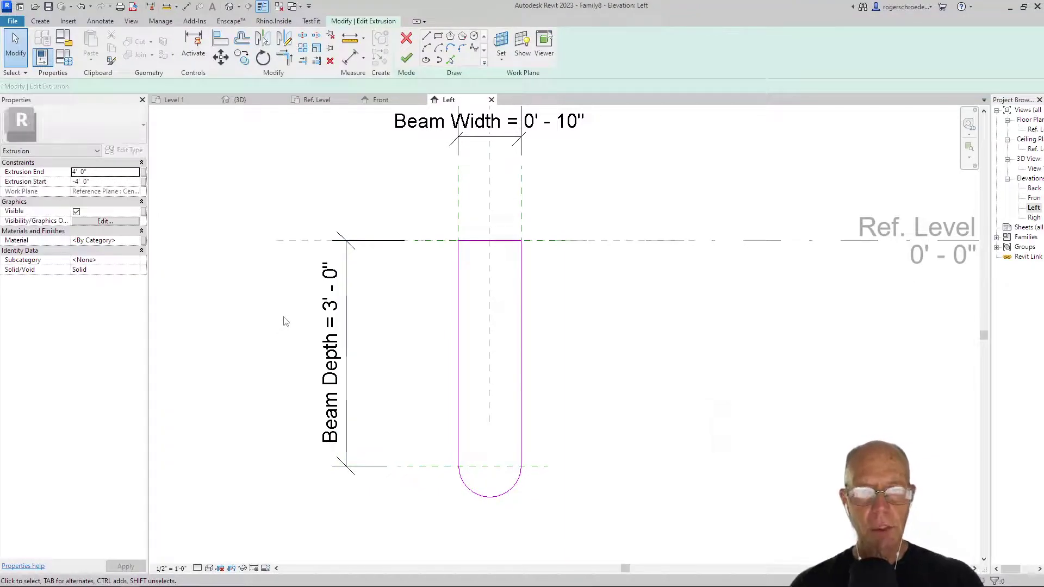
- Finish the extrusion sketch and open the 3D view "View 1" to show the whole beam
left_click(406, 59)
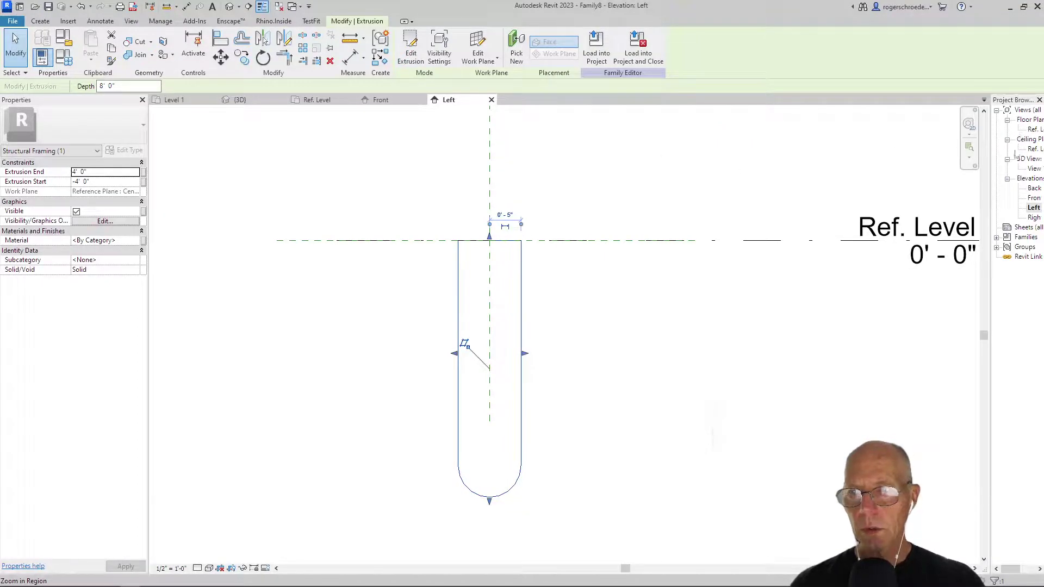
double_click(1027, 168)
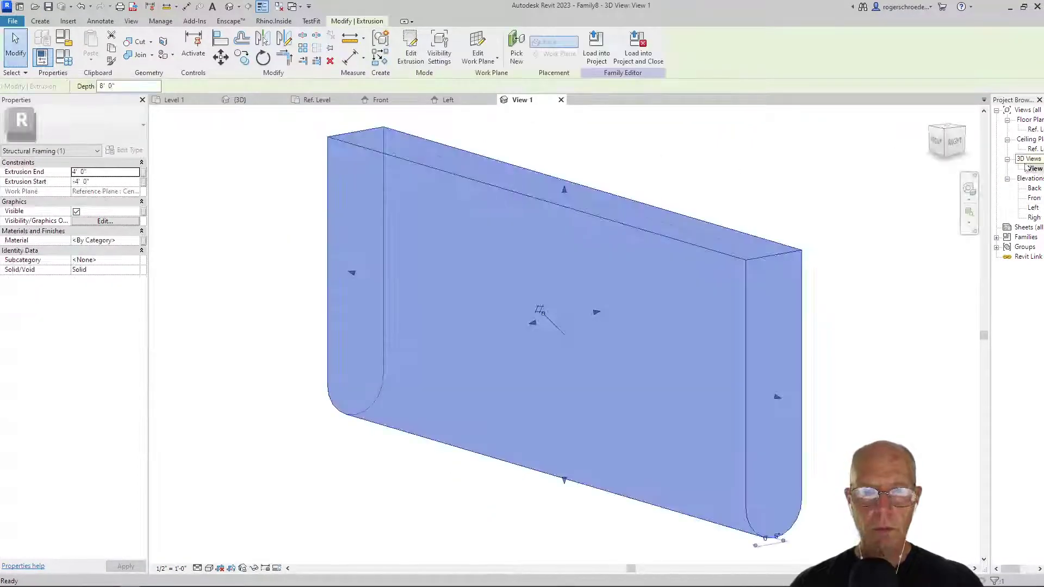
scroll(211, 357, "down", 2)
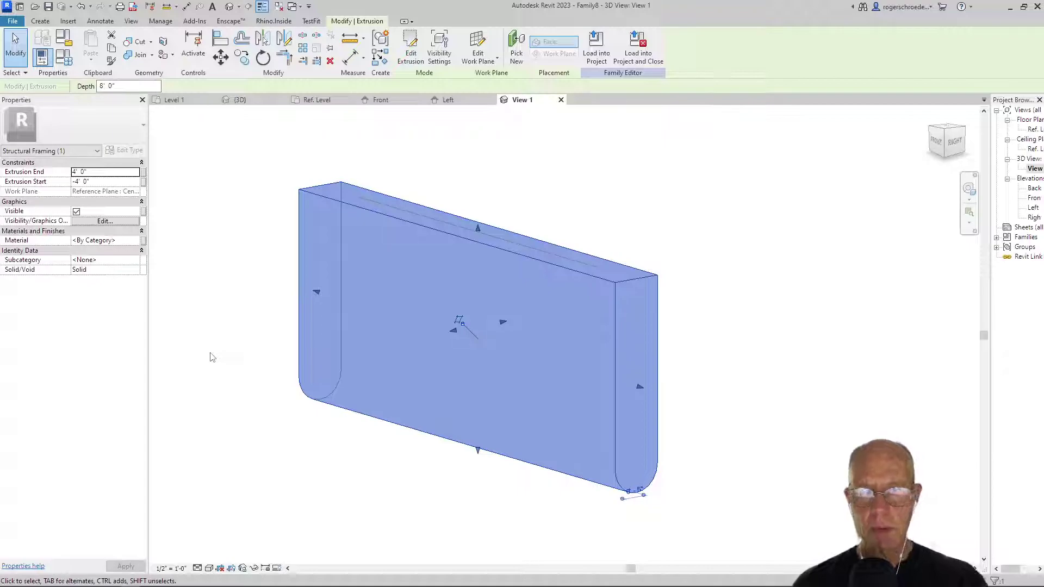
- Create a new material from the extrusion's Material property and rename it "White"
left_click(137, 241)
left_click(137, 240)
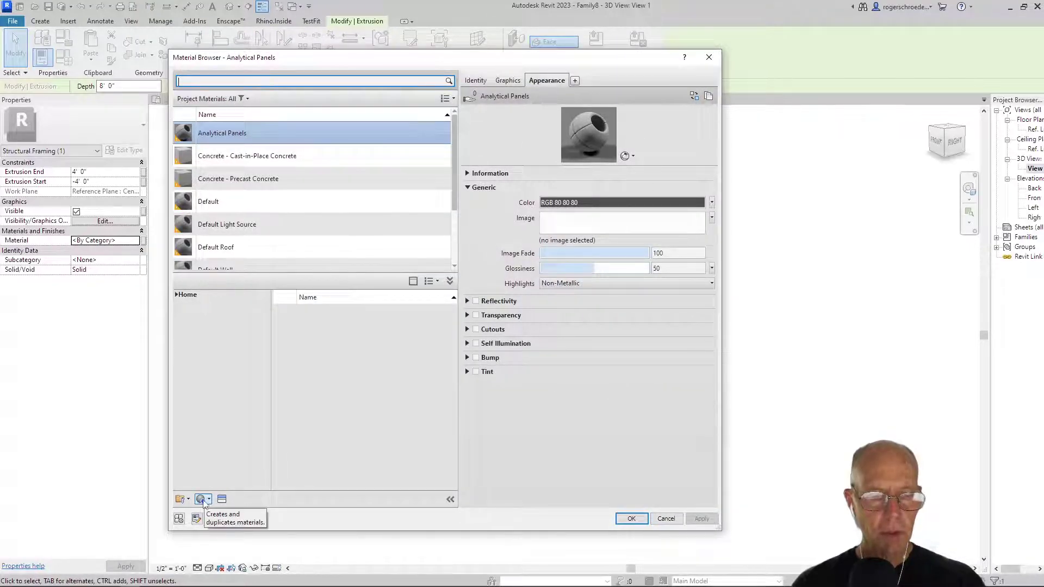
left_click(208, 501)
left_click(234, 509)
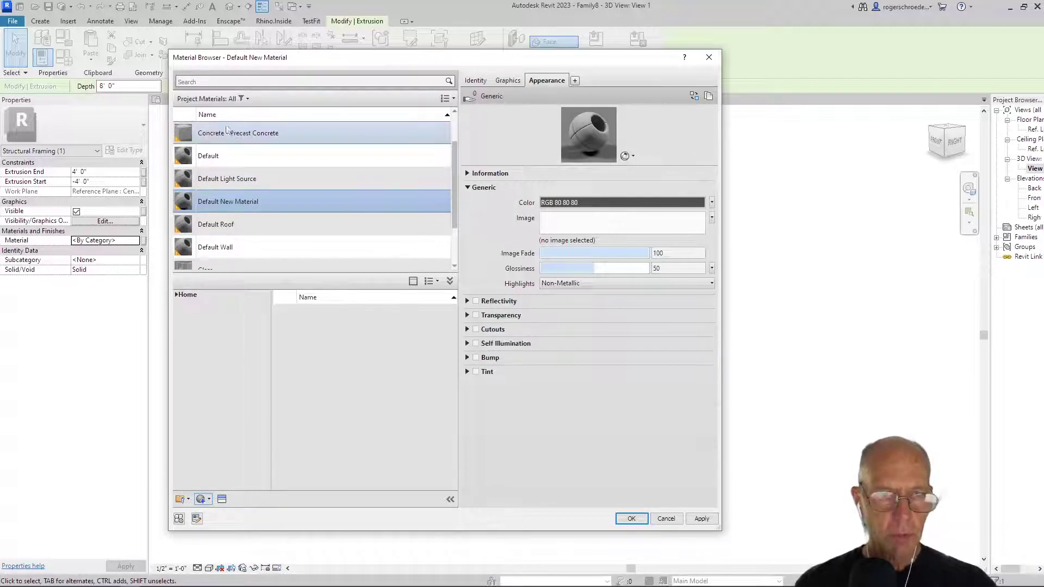
right_click(233, 199)
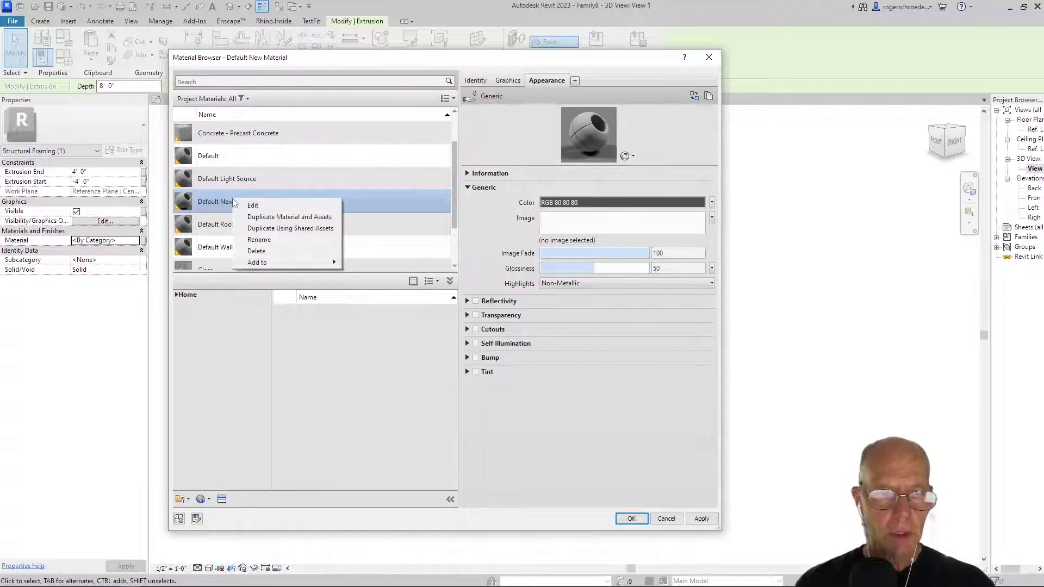
left_click(252, 240)
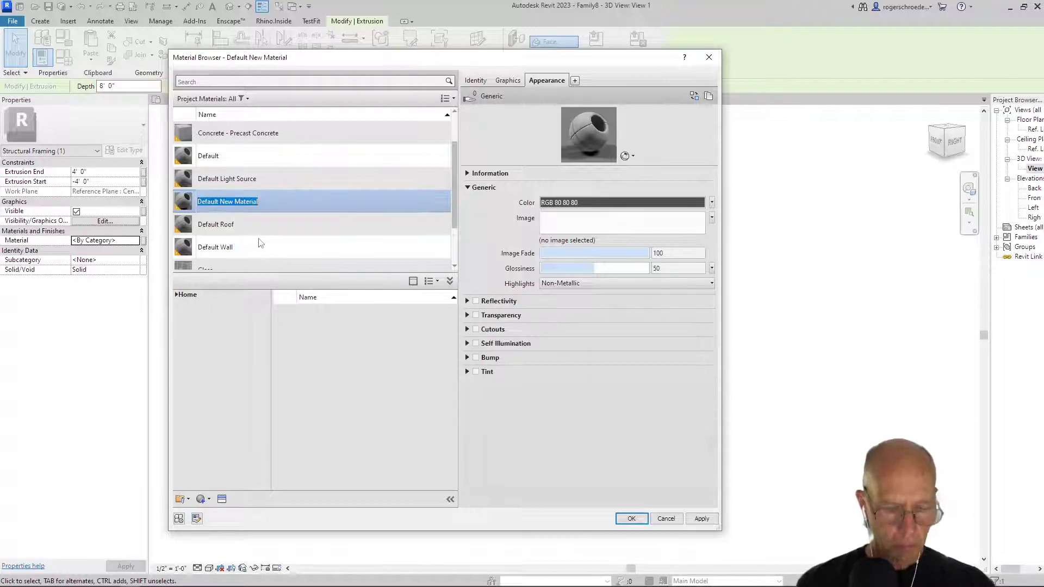
type("White")
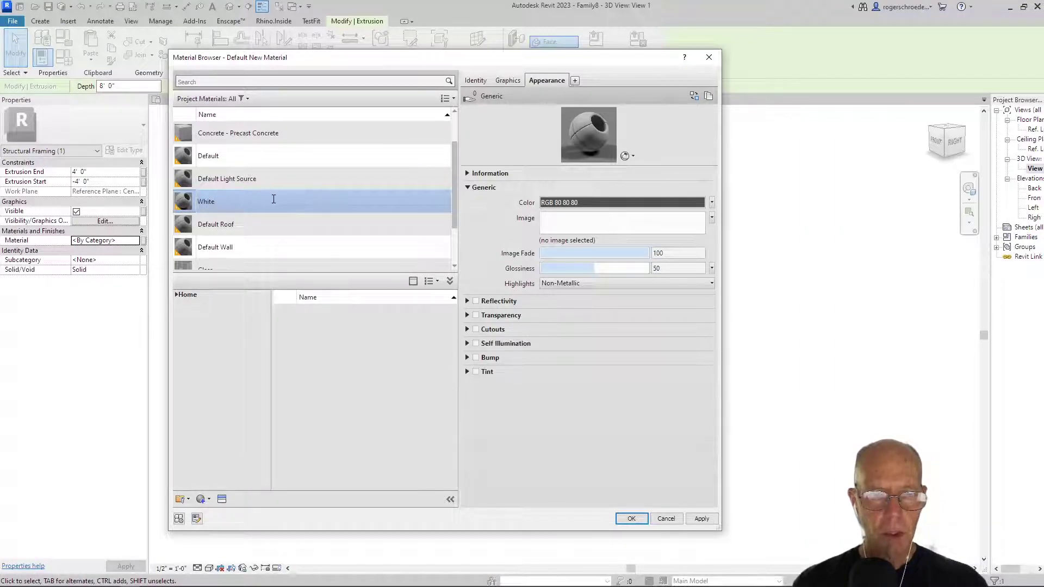
- Confirm the White material's name and assign it to the beam extrusion
key("Return")
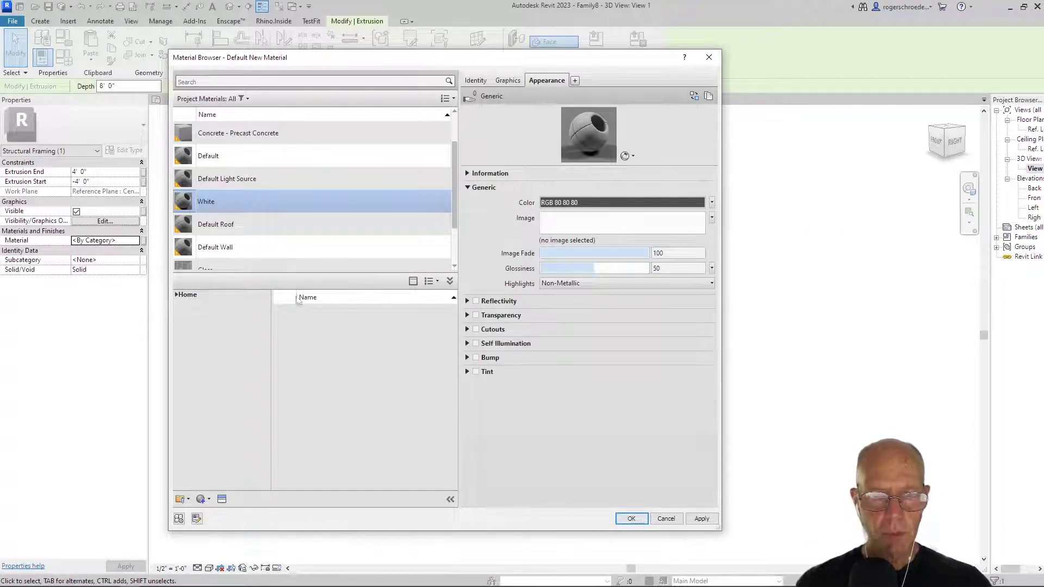
left_click(701, 522)
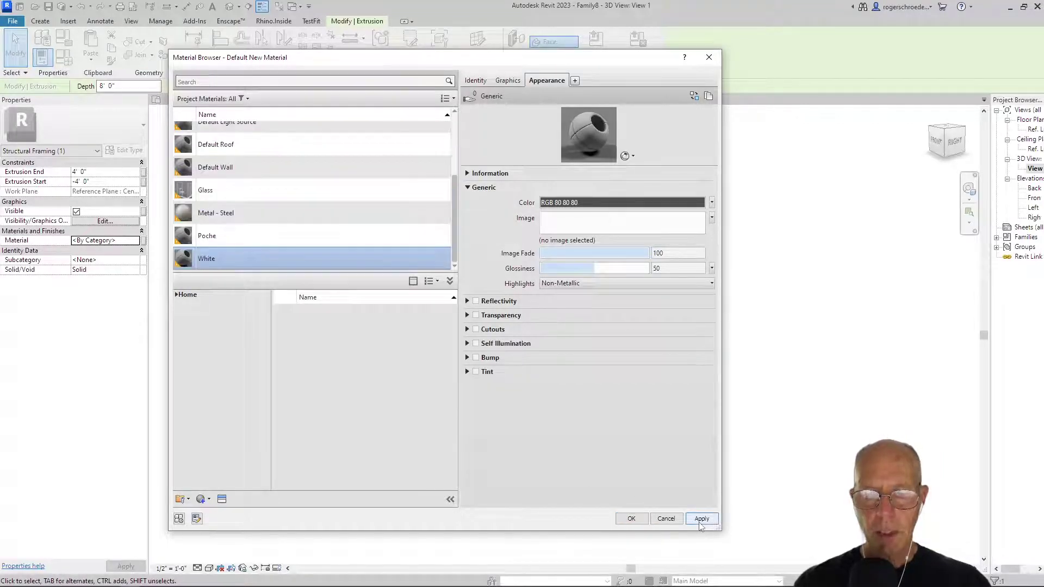
left_click(632, 518)
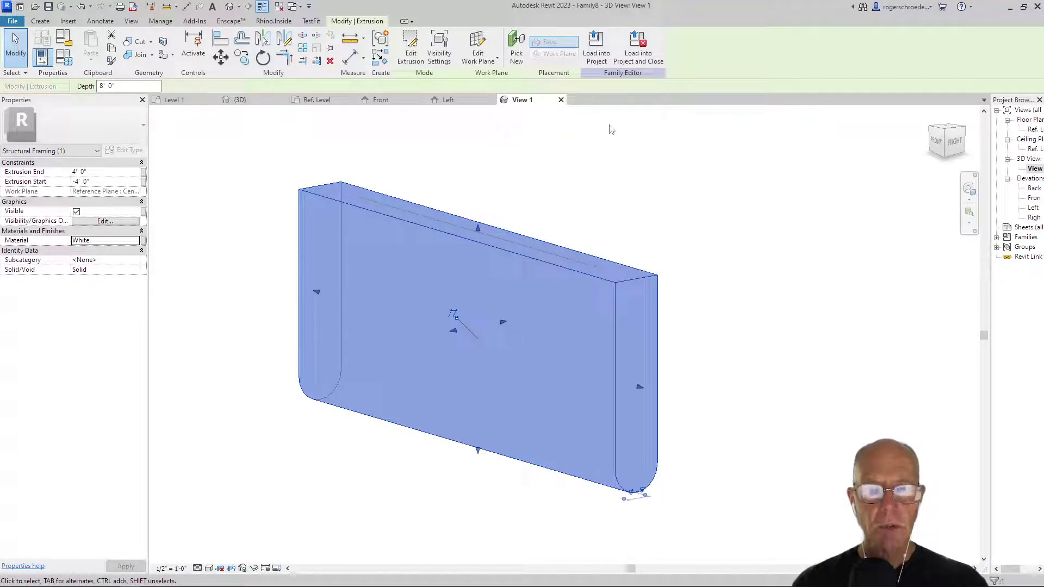
left_click(596, 49)
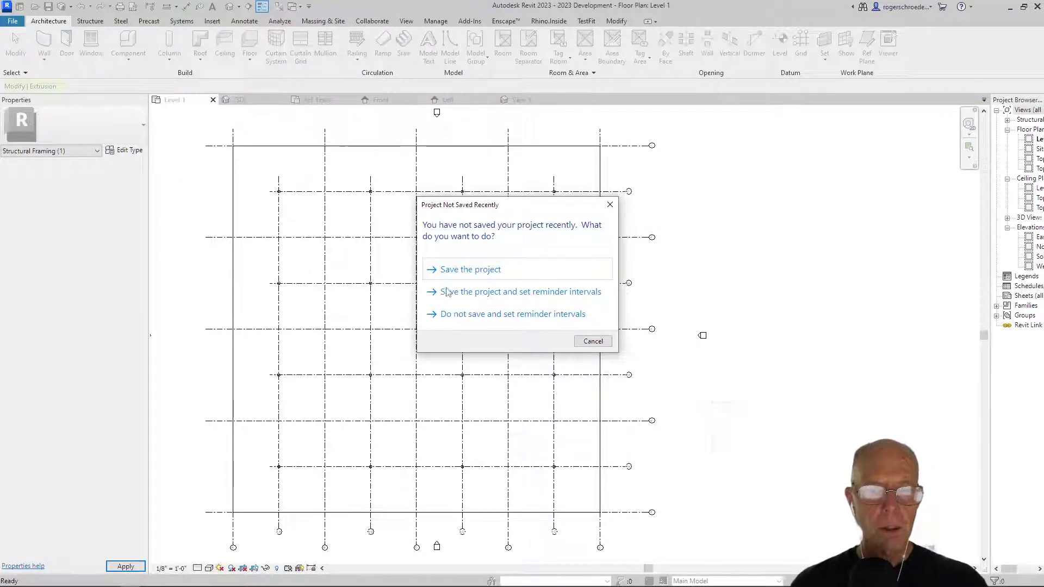
left_click(593, 342)
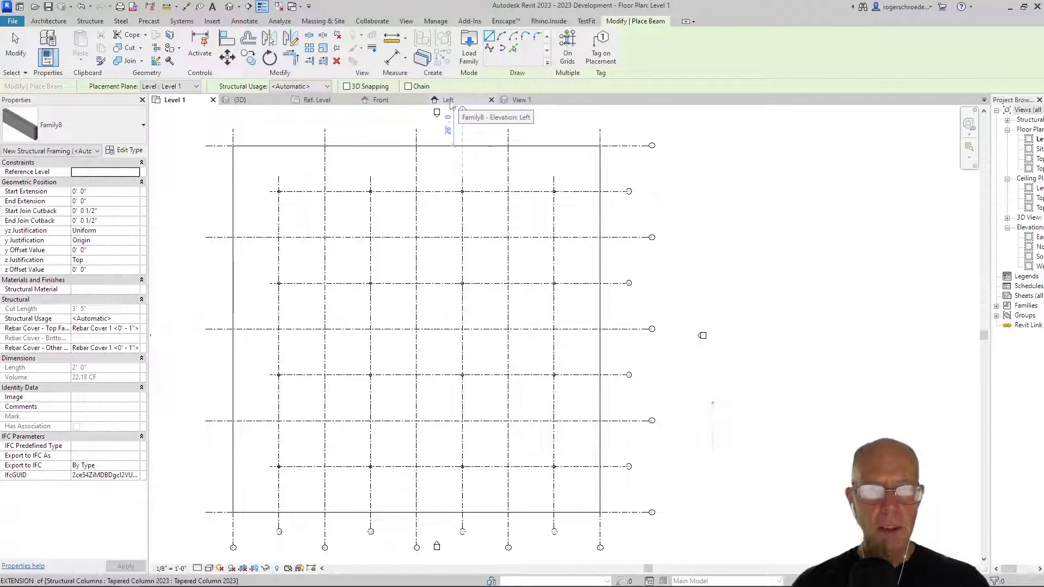
left_click(515, 106)
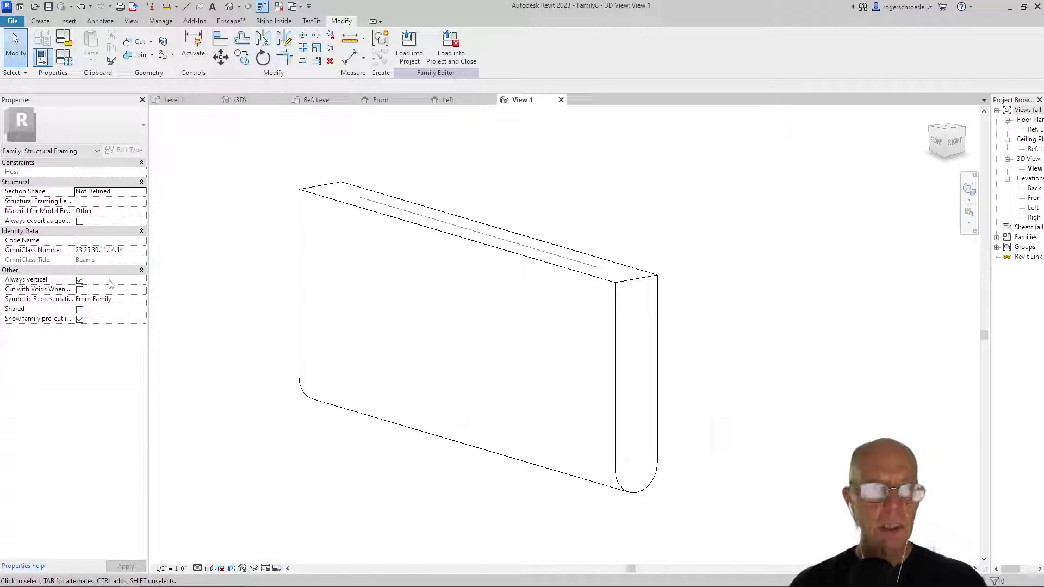
- Save the beam family as Custom Beam 2023.rfa in the WS Steel Project folder
left_click(12, 20)
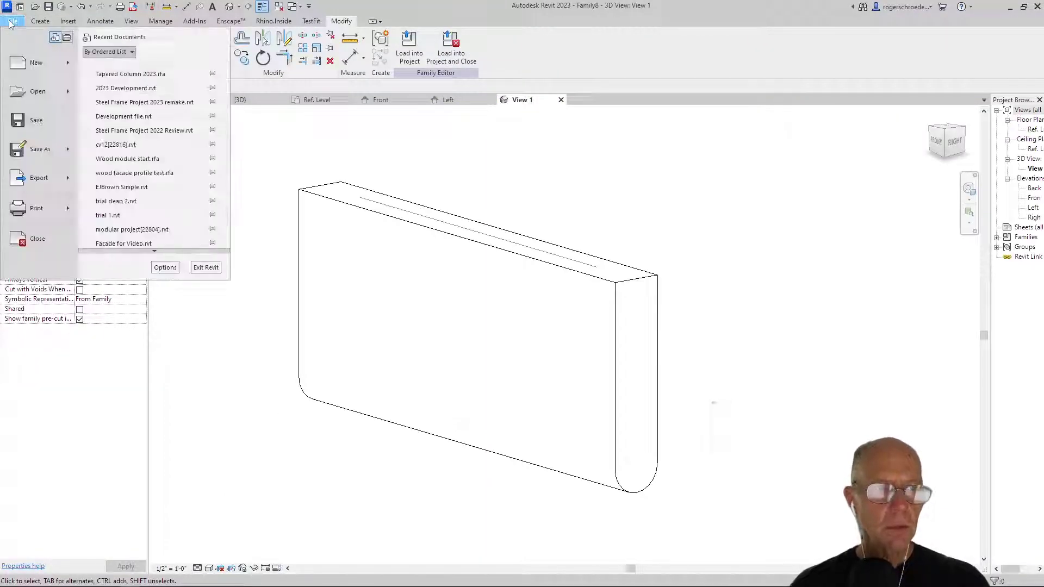
mouse_move(59, 149)
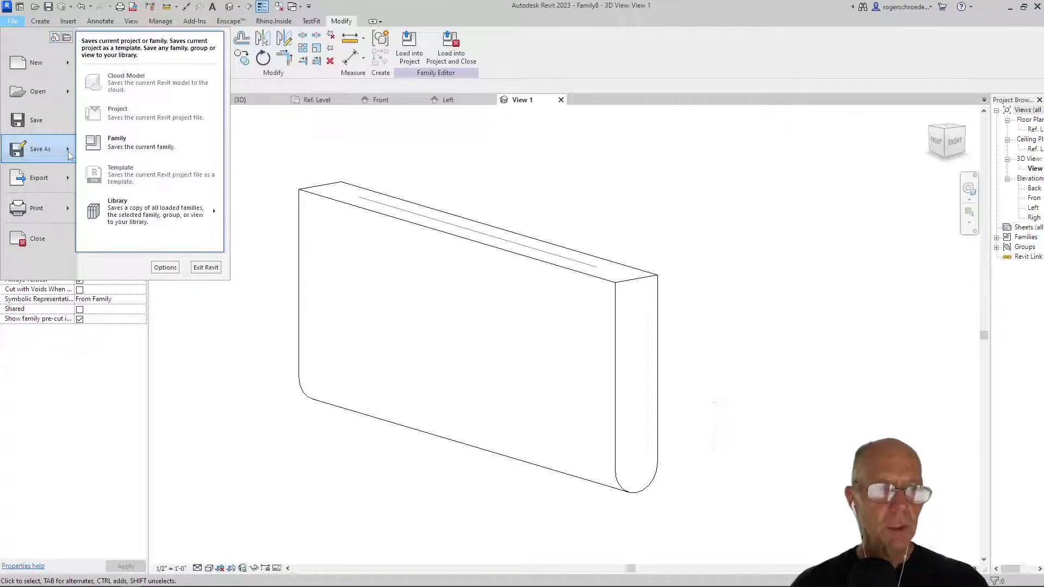
left_click(99, 142)
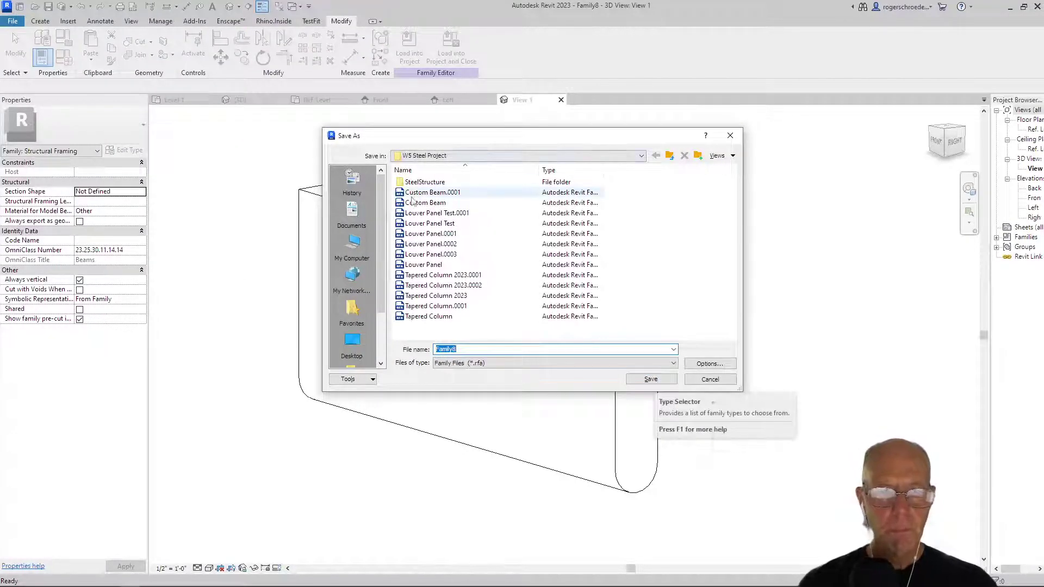
left_click(425, 202)
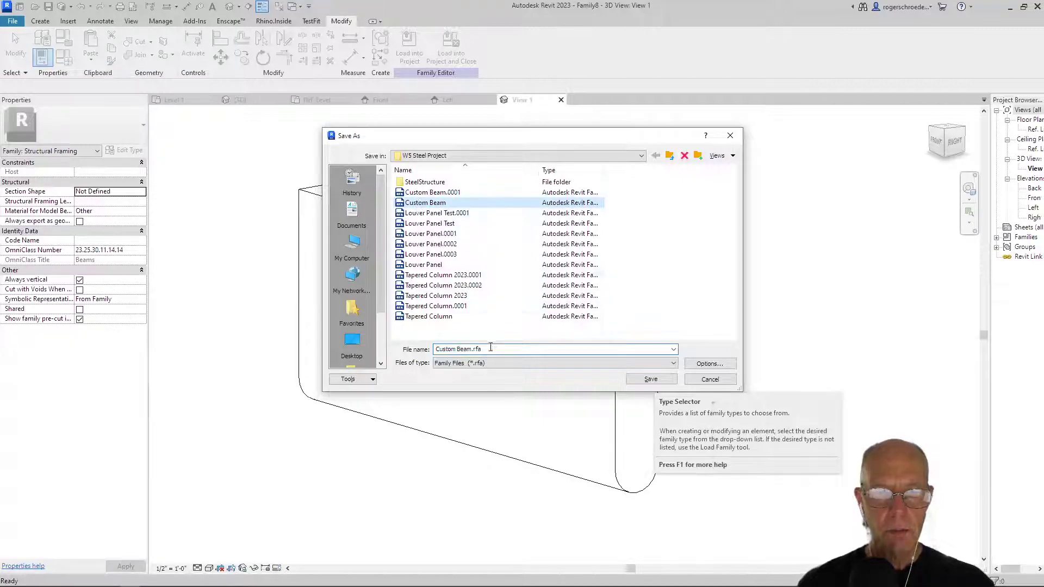
left_click(472, 348)
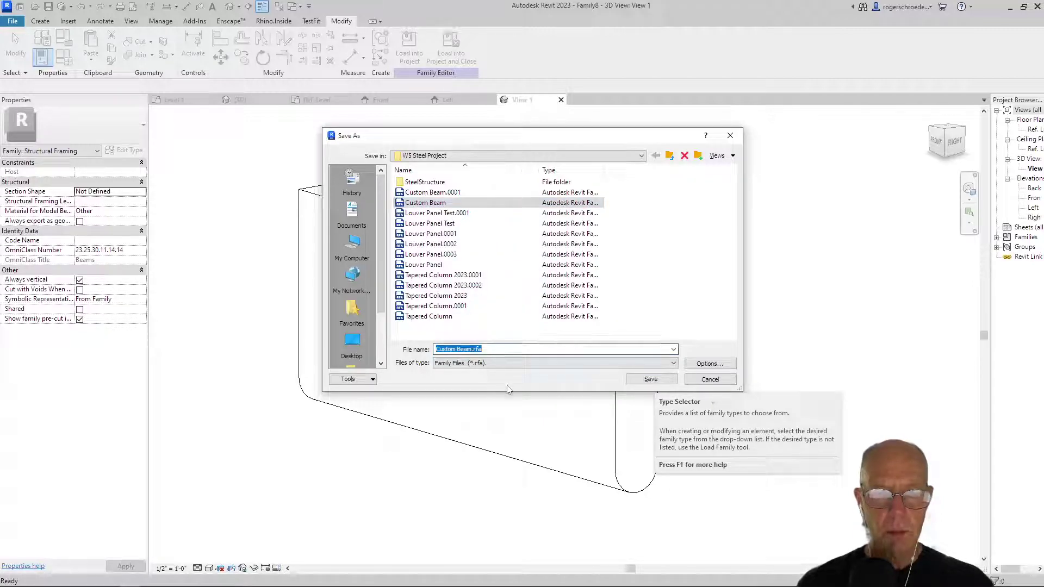
left_click(472, 349)
type("2")
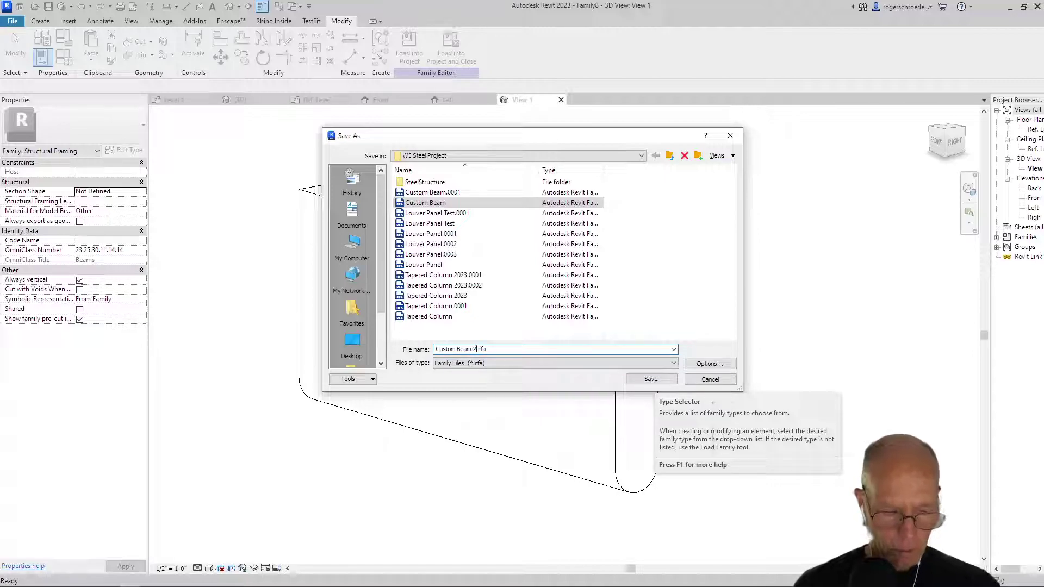
type("023")
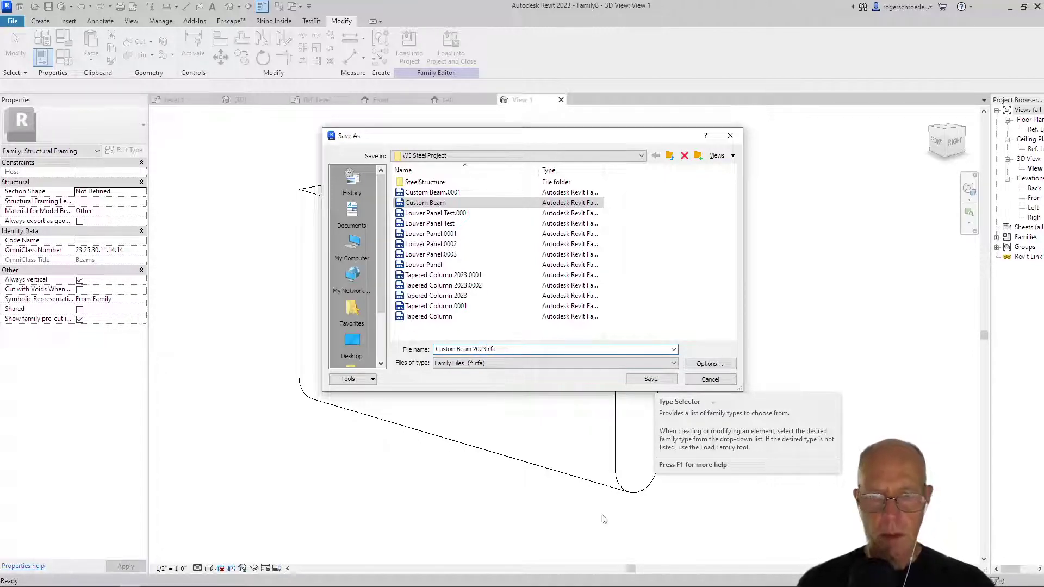
left_click(650, 379)
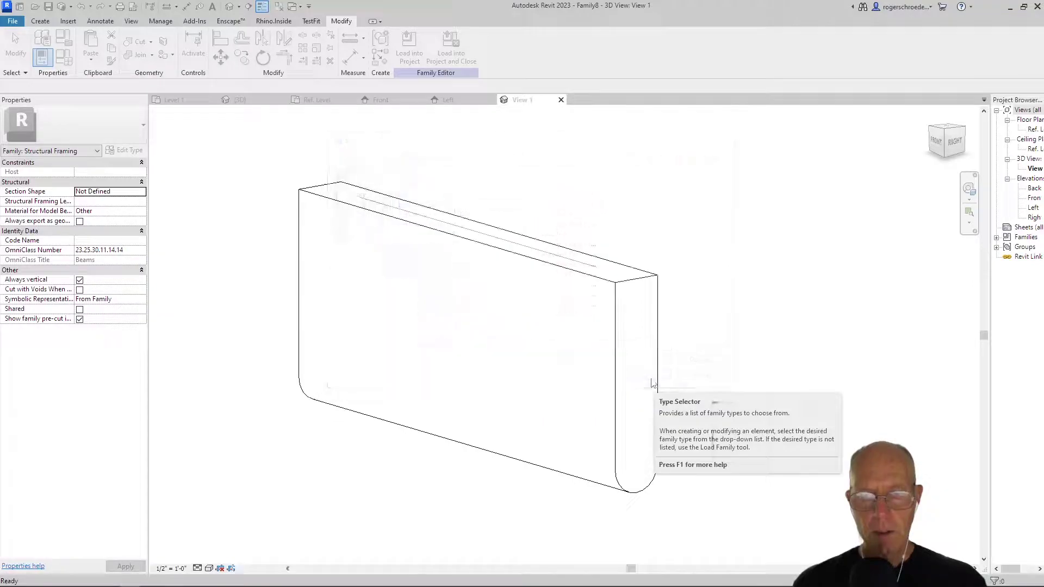
- Load the family into the project and place a 260' beam on the Top of Steel level along the lowest column row, between the outer grids
left_click(405, 49)
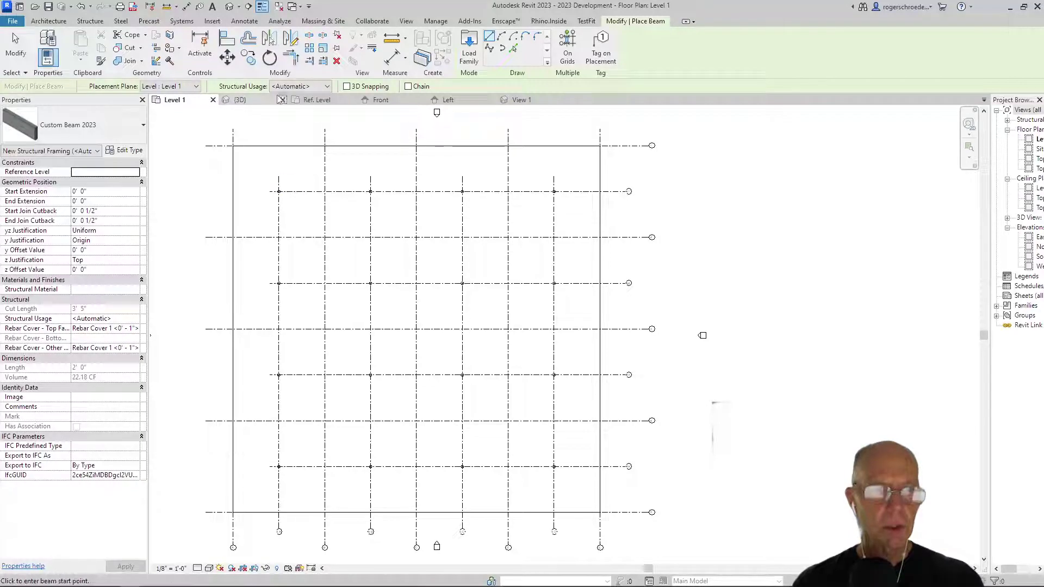
left_click(196, 86)
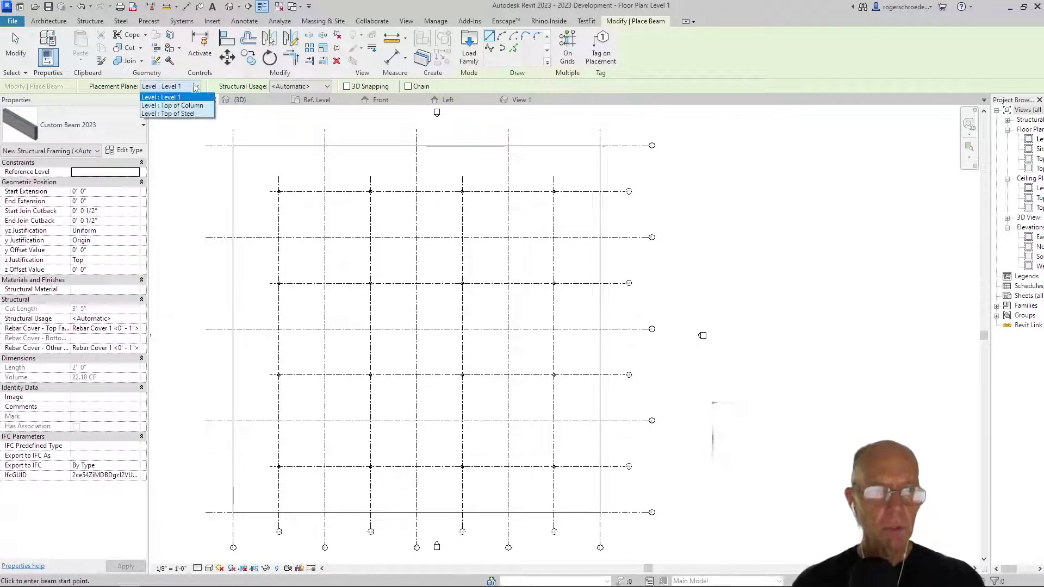
left_click(194, 113)
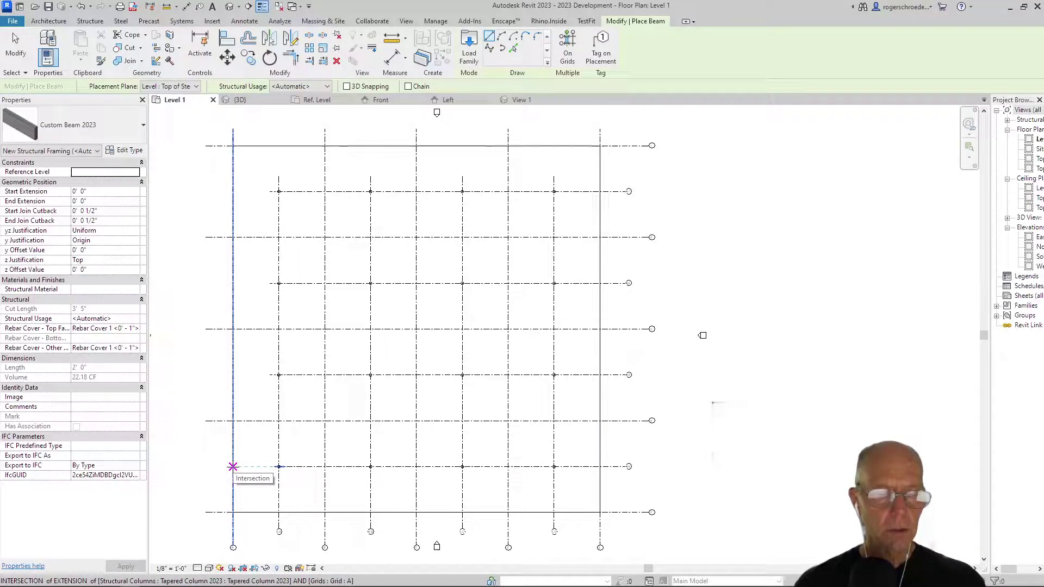
left_click(232, 466)
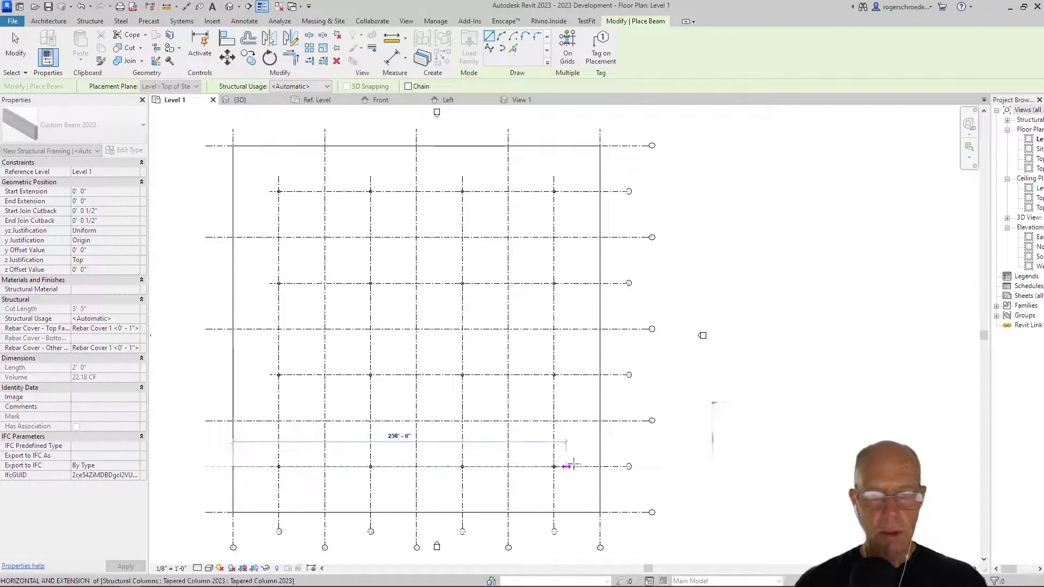
left_click(600, 466)
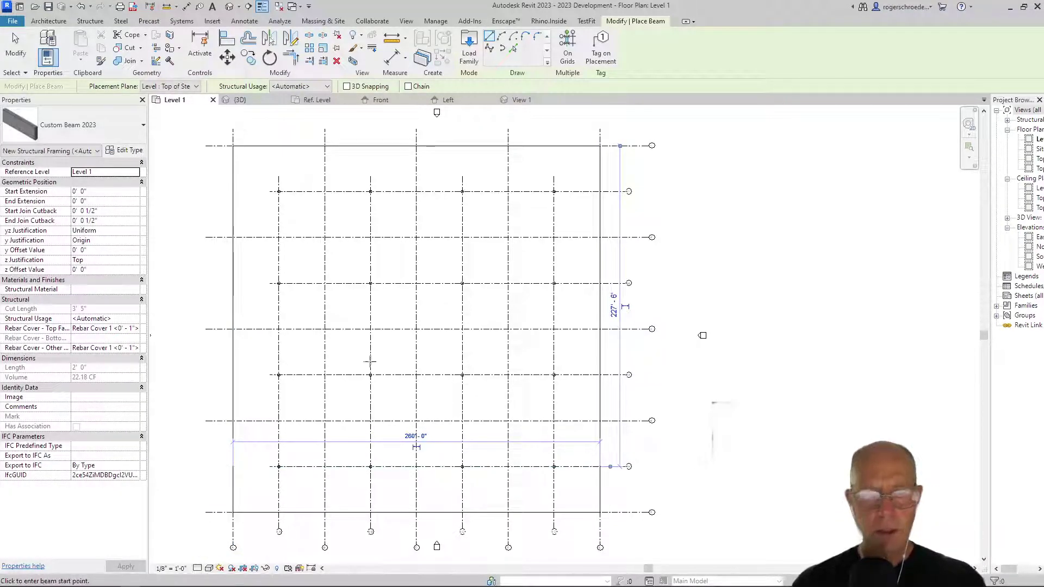
left_click(15, 43)
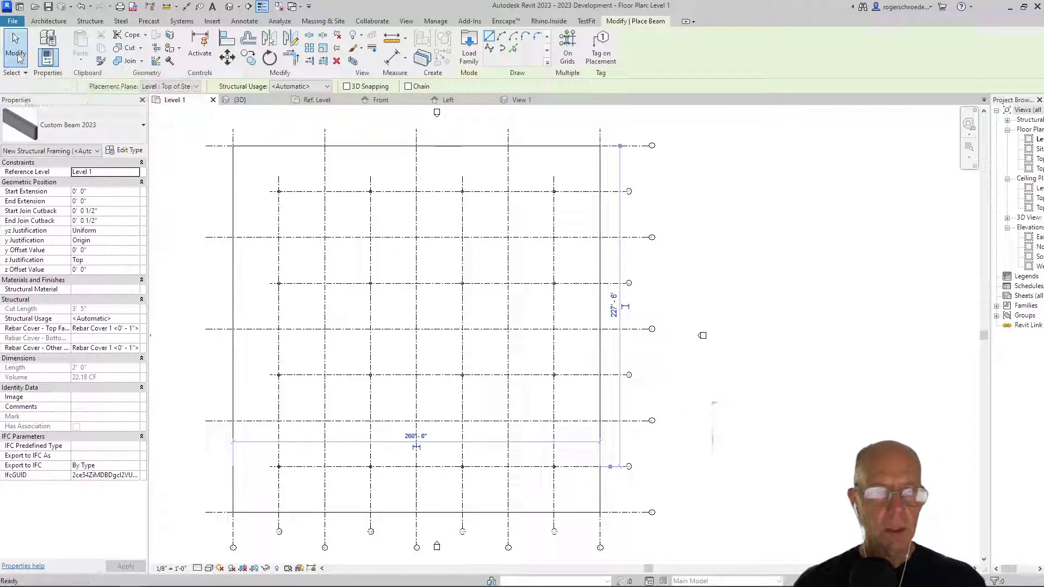
- Open the project's 3D view, dismiss the warning, and examine how the placed beam sits on the column tops and at its end
left_click(239, 100)
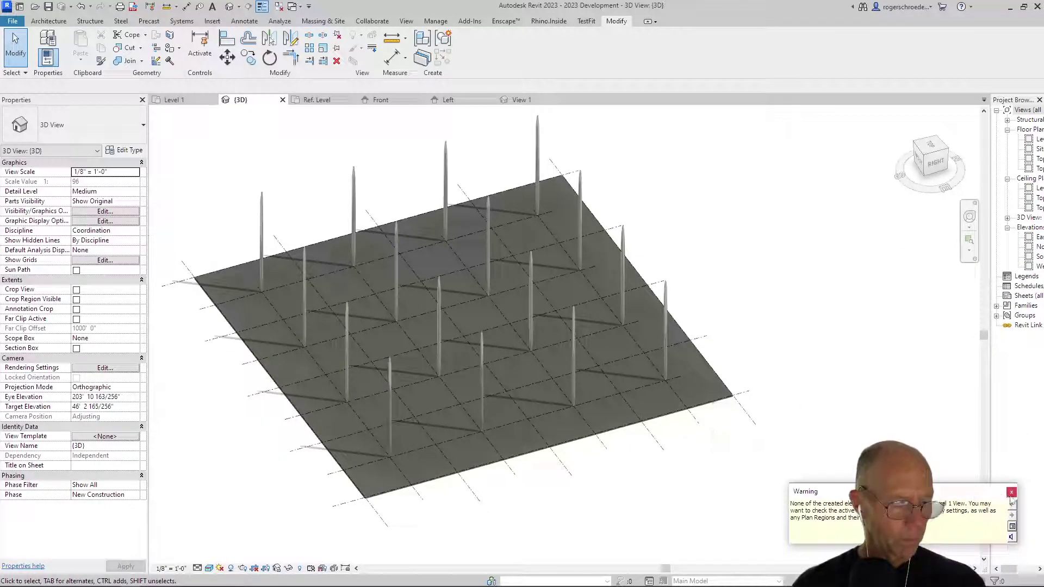
left_click(1012, 493)
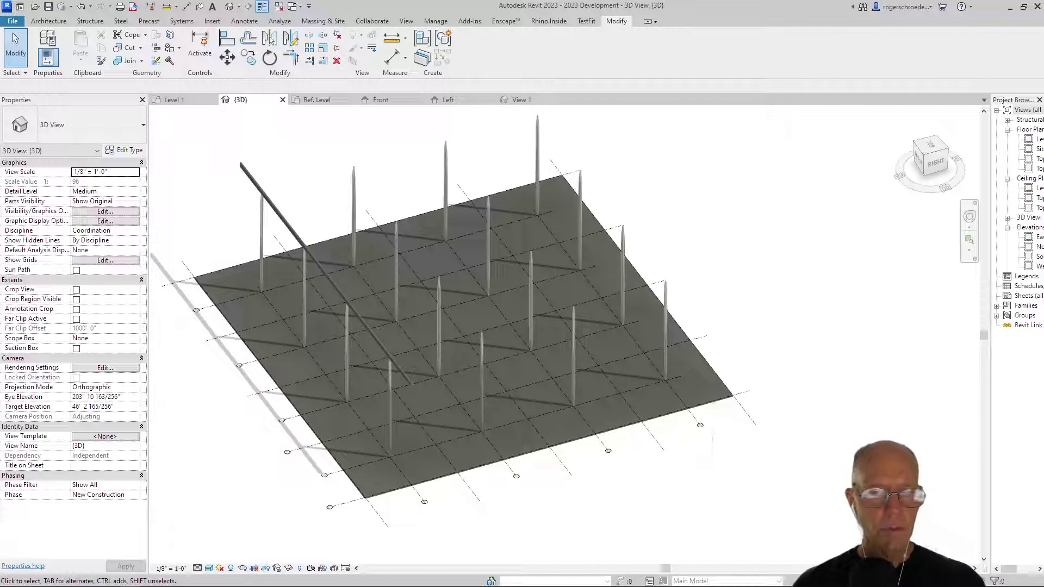
scroll(514, 291, "up", 5)
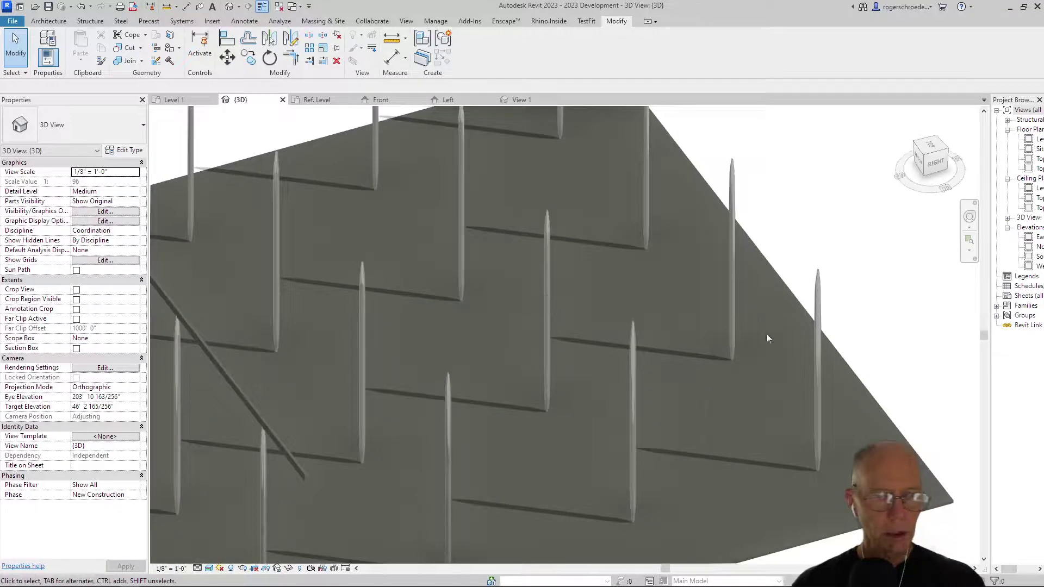
scroll(348, 363, "down", 3)
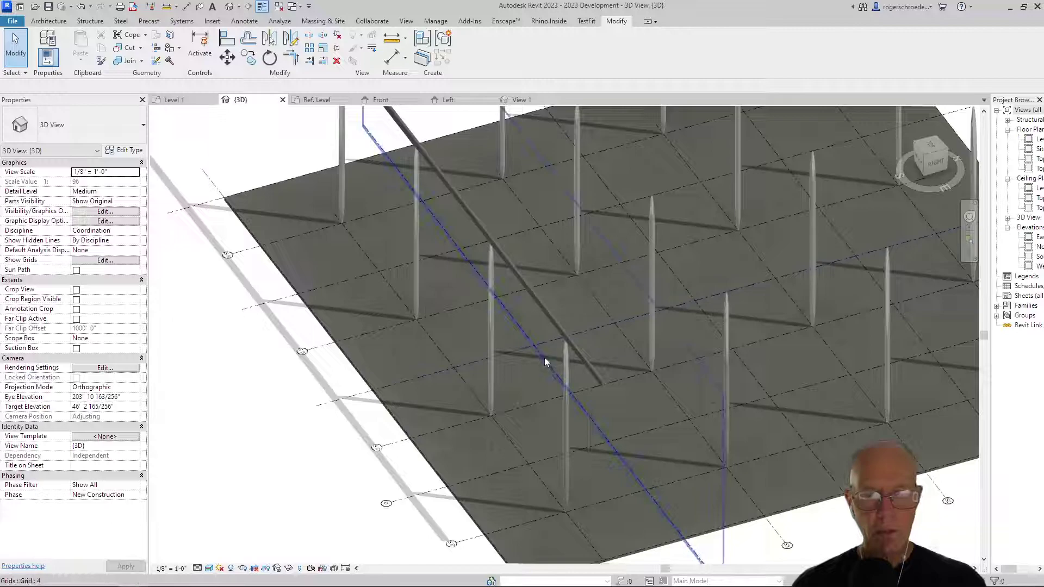
scroll(544, 357, "up", 6)
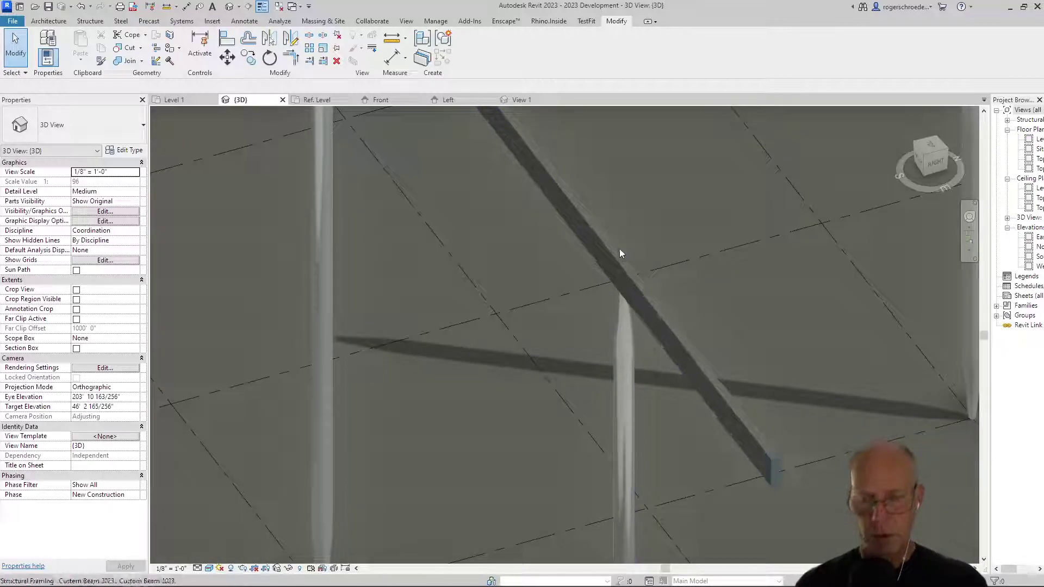
middle_click_drag(600, 357, 438, 225, "shift")
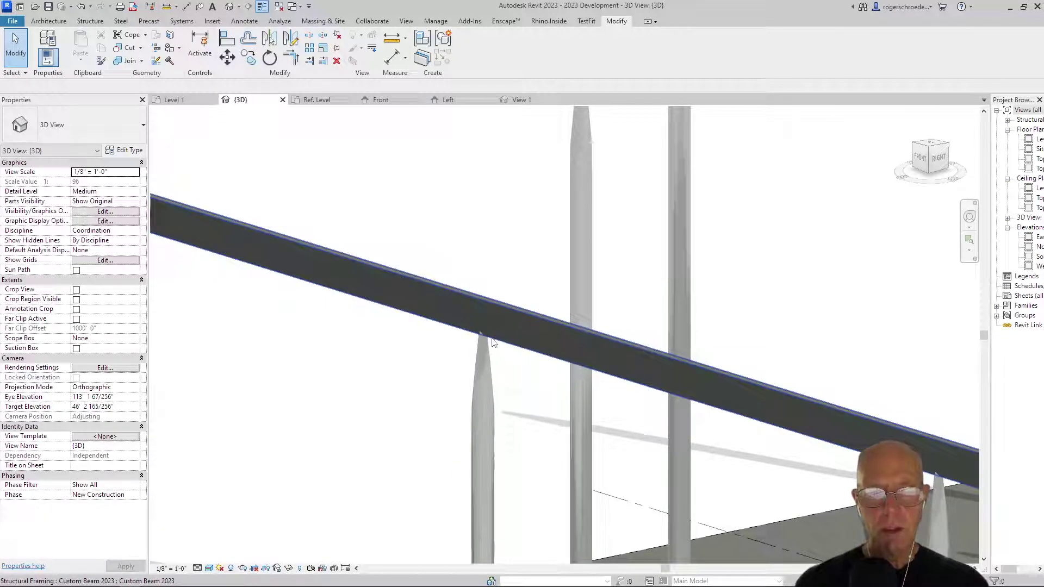
middle_click_drag(438, 294, 546, 384, "shift")
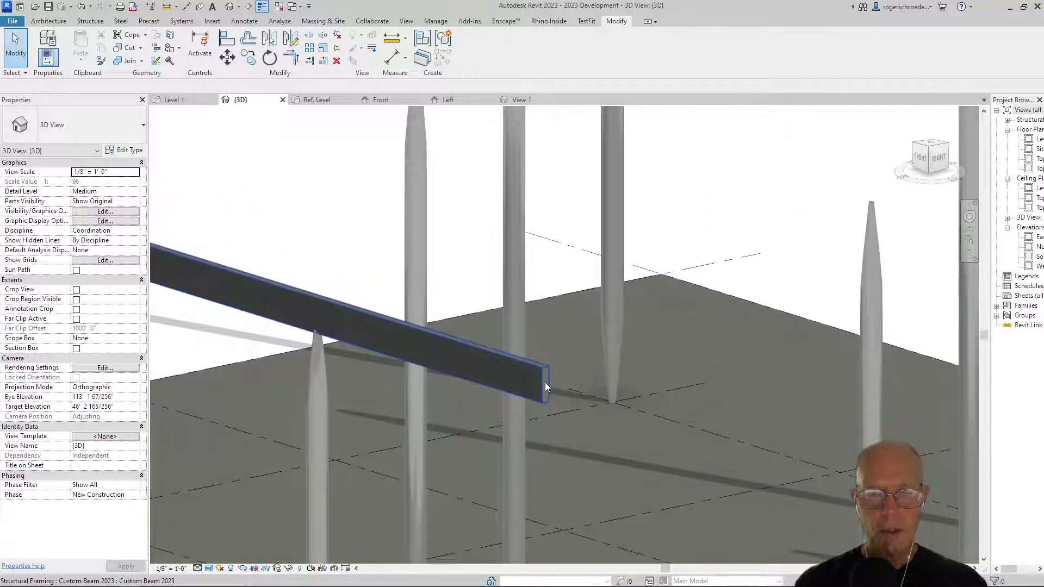
- Set the placed beam's type parameters to a Beam Width of 1' 8" and a Beam Depth of 4' 0"
left_click(546, 387)
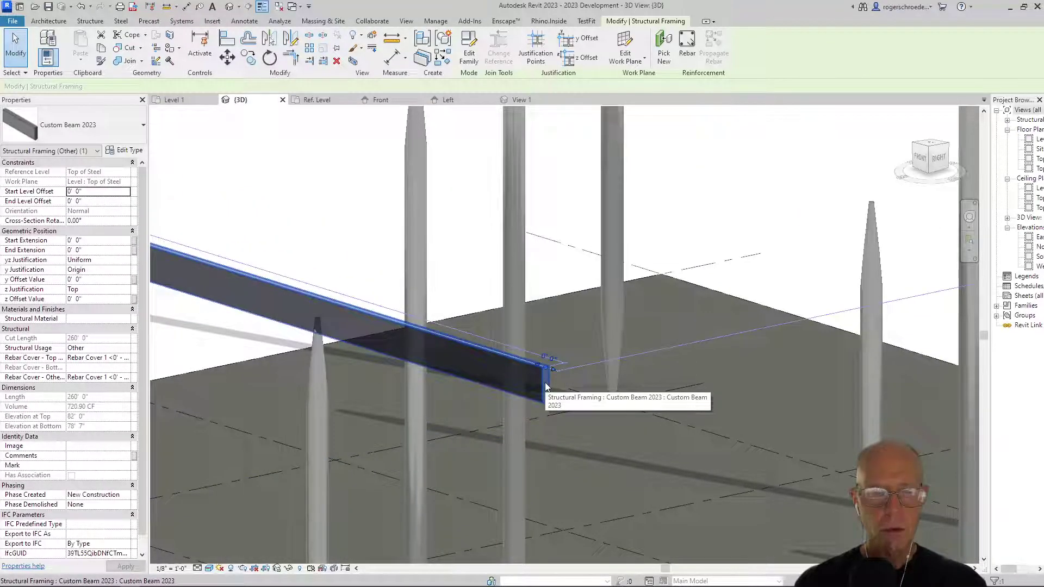
left_click(127, 151)
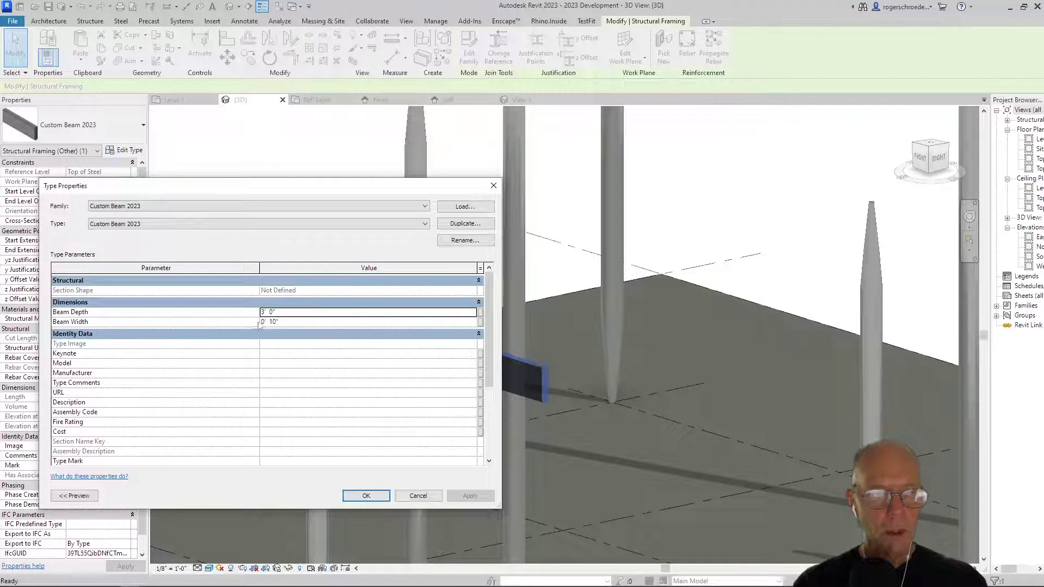
left_click_drag(270, 187, 869, 137)
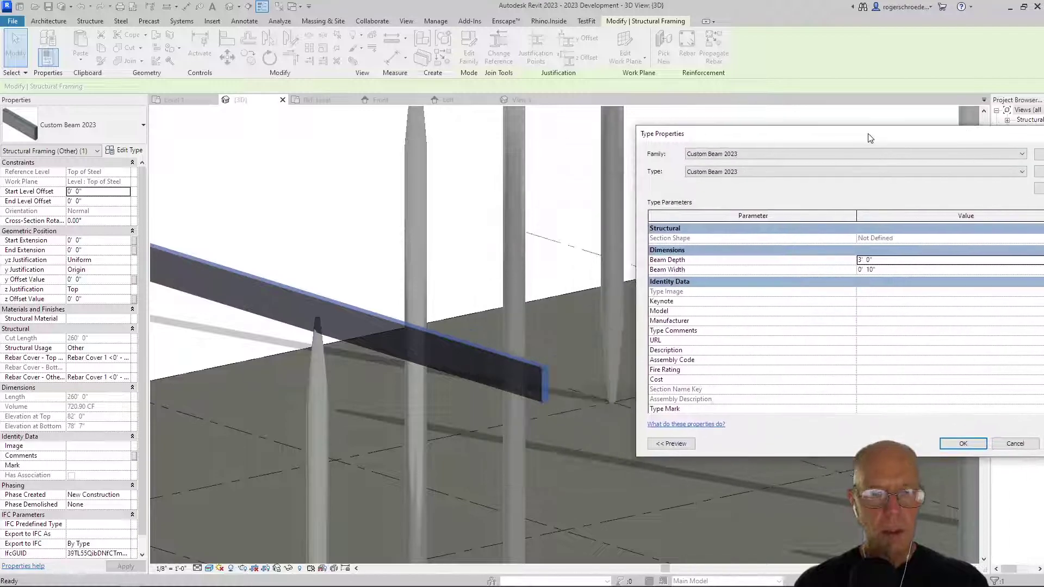
left_click(870, 269)
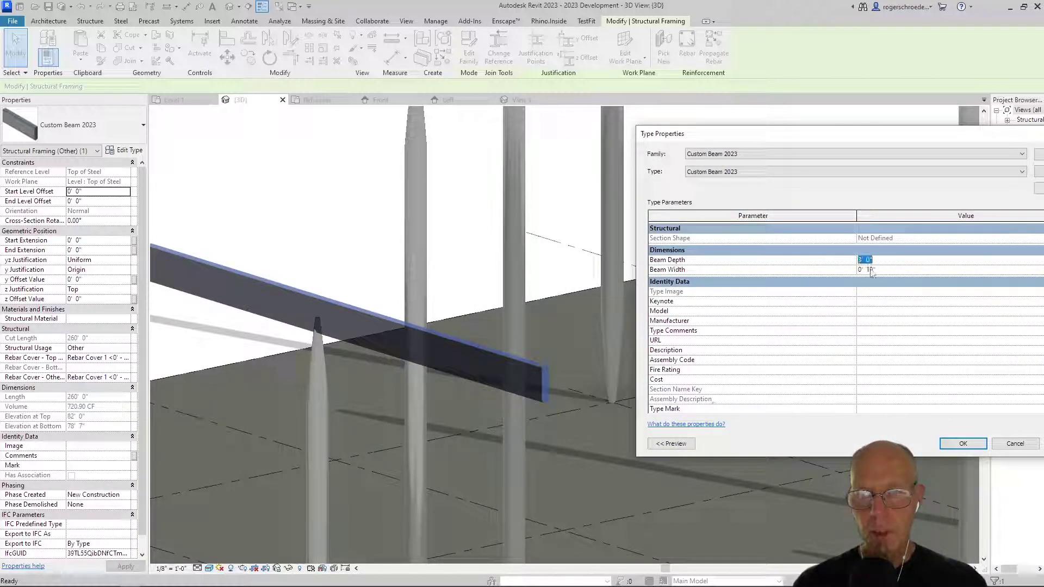
type("1' 8\"")
key("Return")
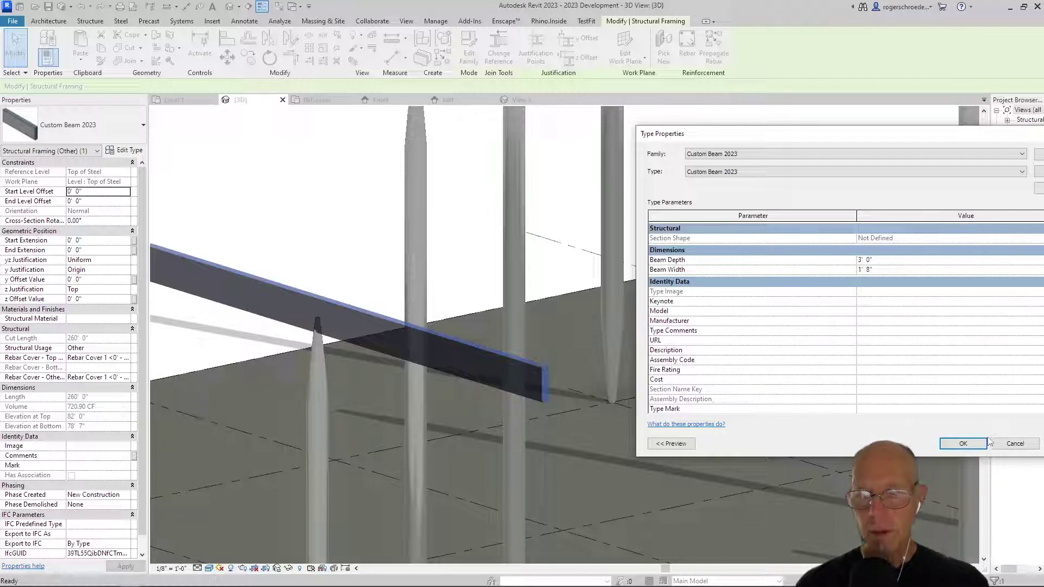
left_click(860, 260)
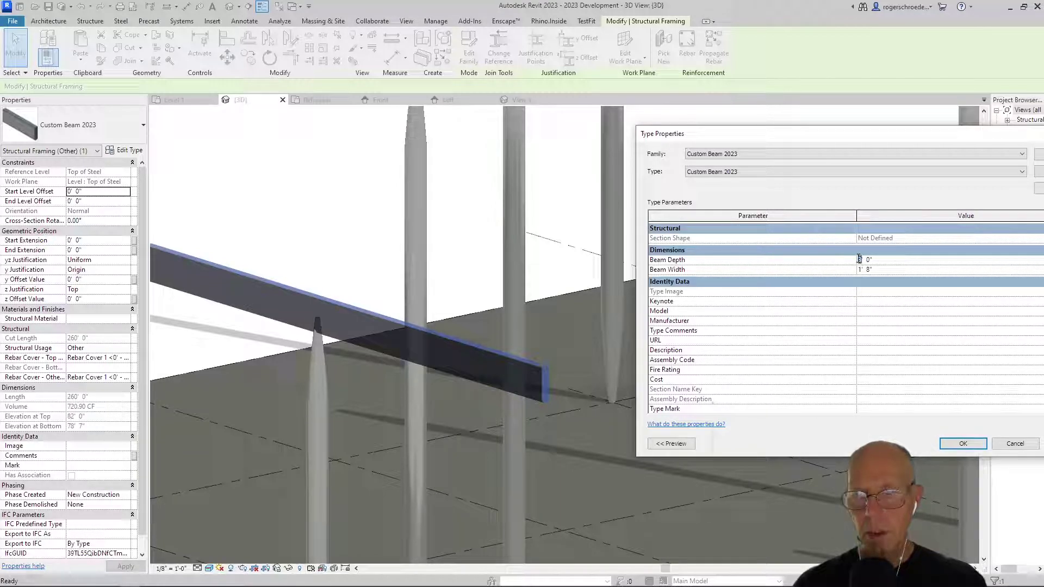
type("4")
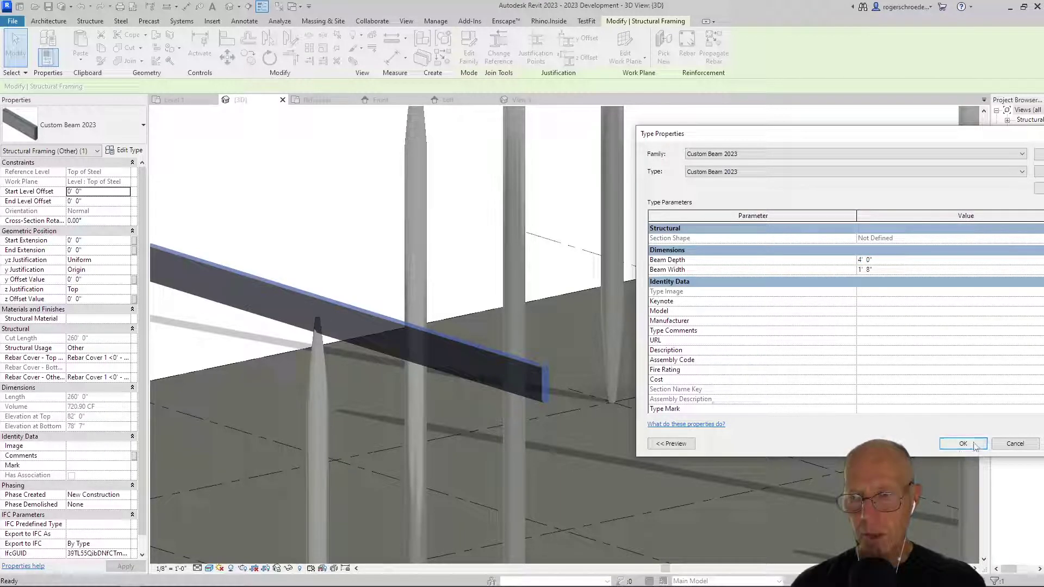
left_click(973, 445)
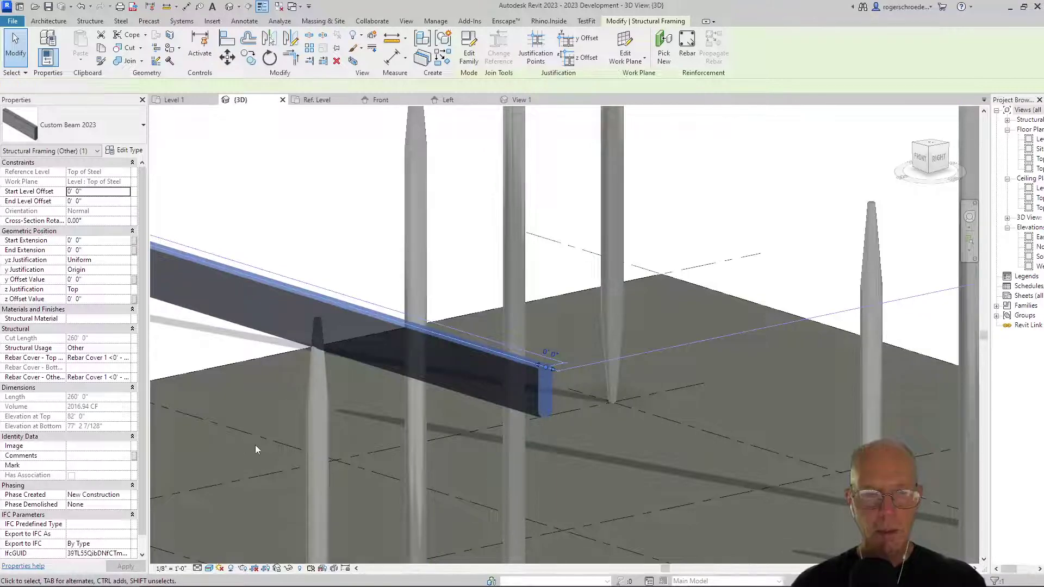
- Open the South and North elevations and set the detail level of each to Fine
key("Escape")
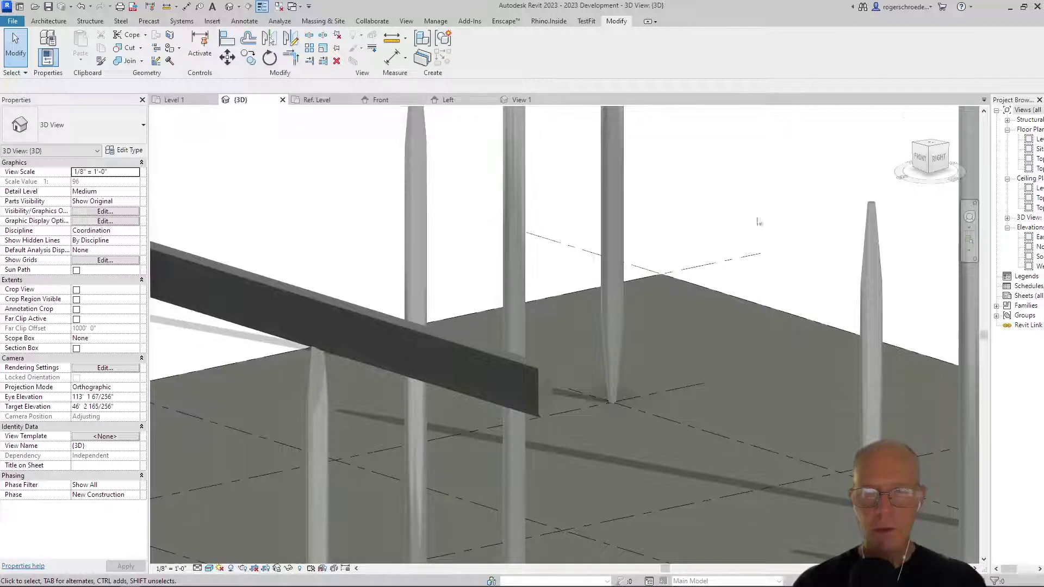
double_click(1031, 257)
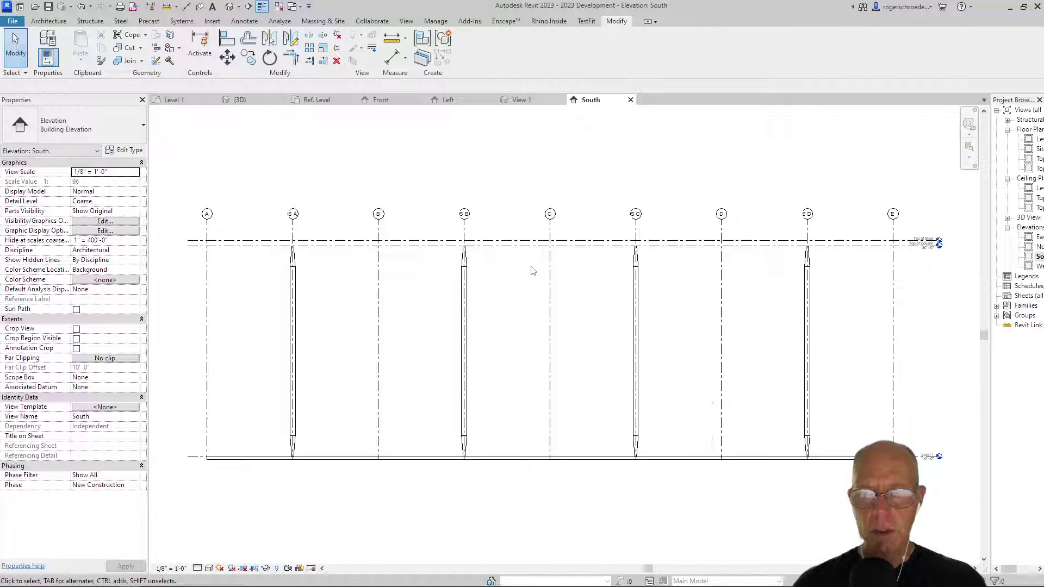
left_click(197, 568)
left_click(206, 556)
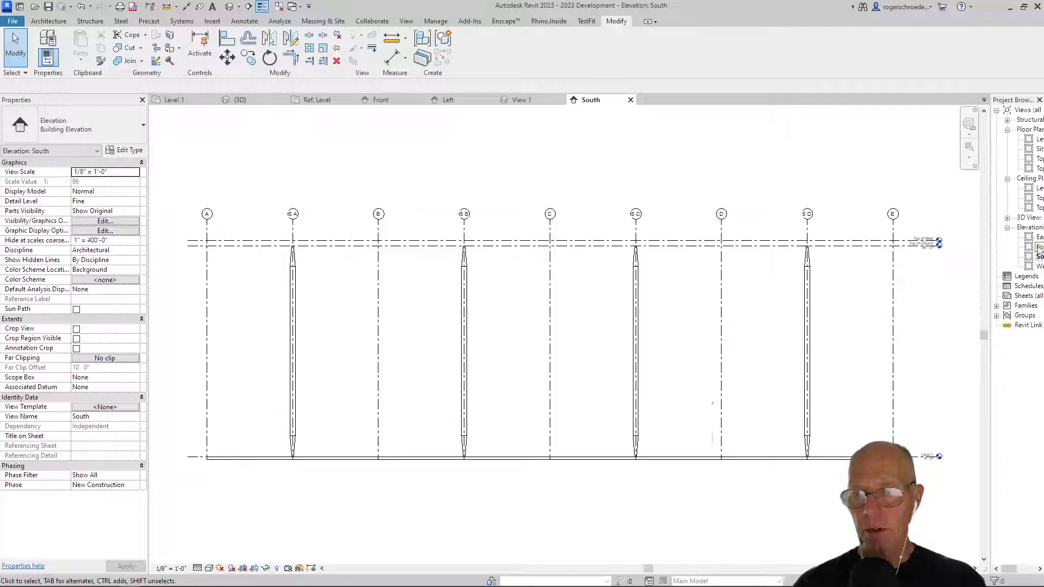
double_click(1038, 248)
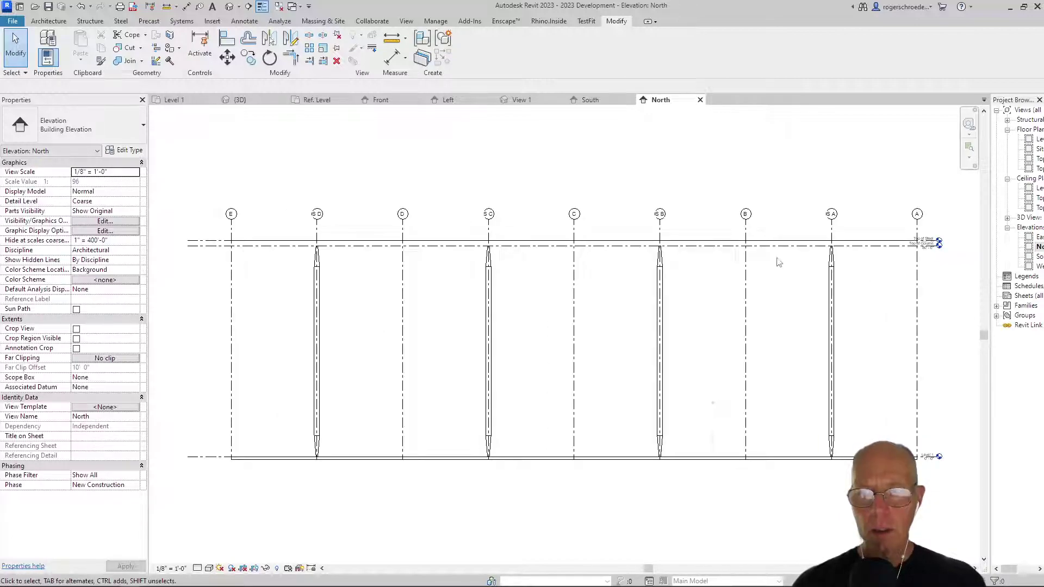
left_click(210, 568)
left_click(210, 557)
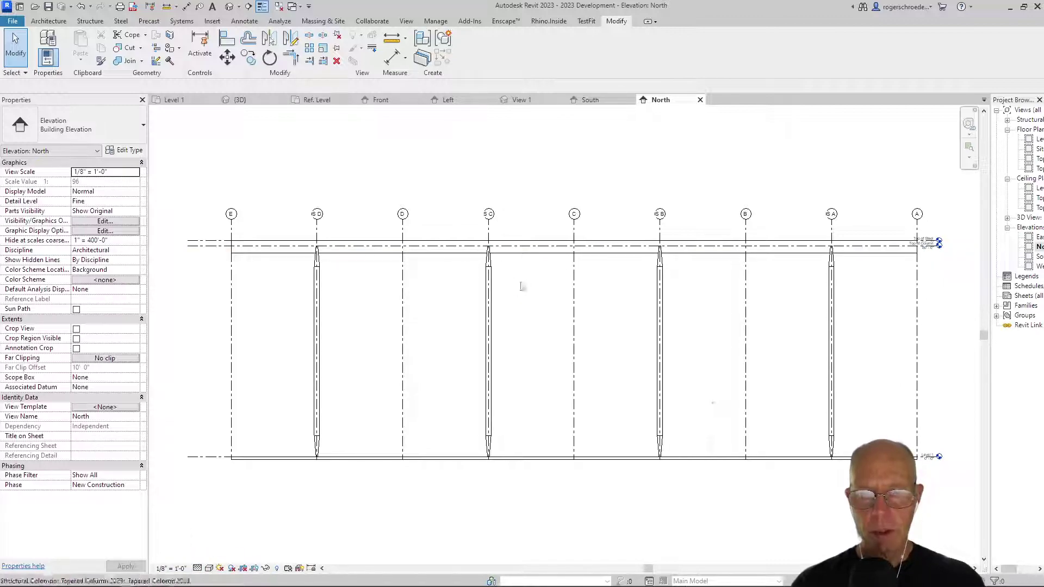
- Set the Top of Column level's elevation to 79' 0" in the North elevation
scroll(549, 296, "up", 2)
middle_click_drag(577, 308, 8, 433)
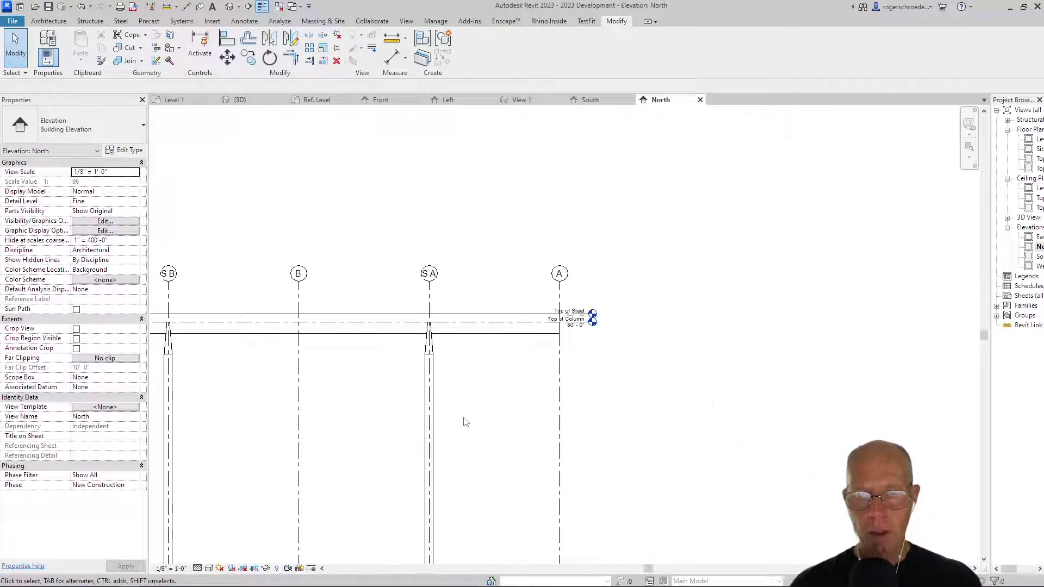
scroll(464, 417, "up", 3)
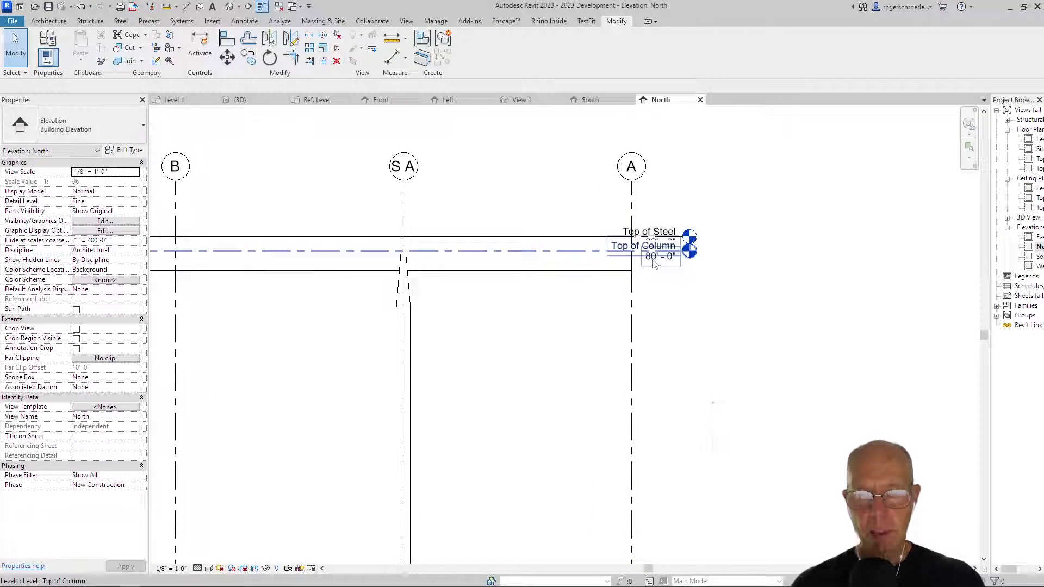
left_click(654, 264)
left_click(648, 259)
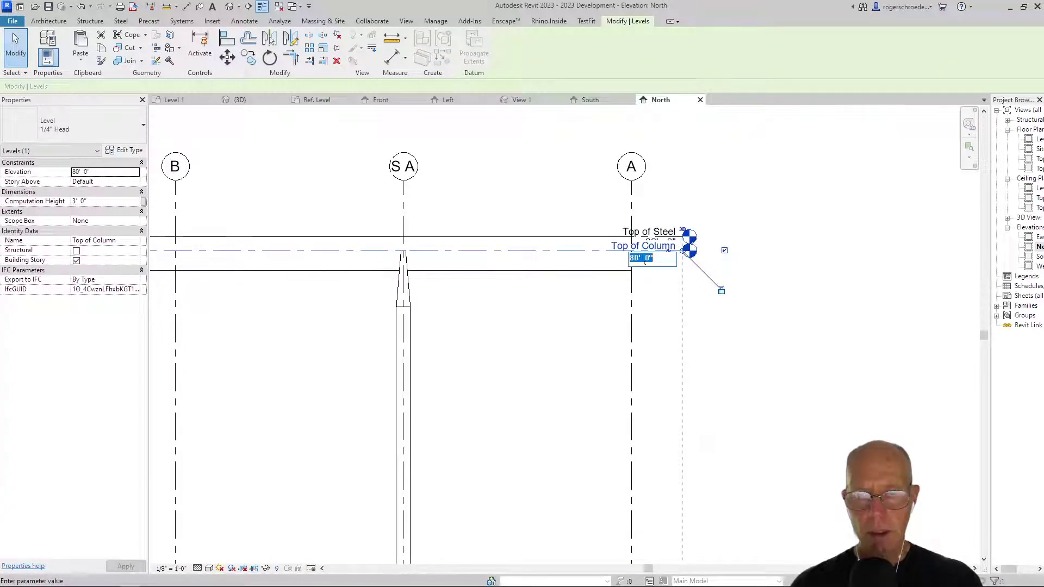
left_click(637, 259)
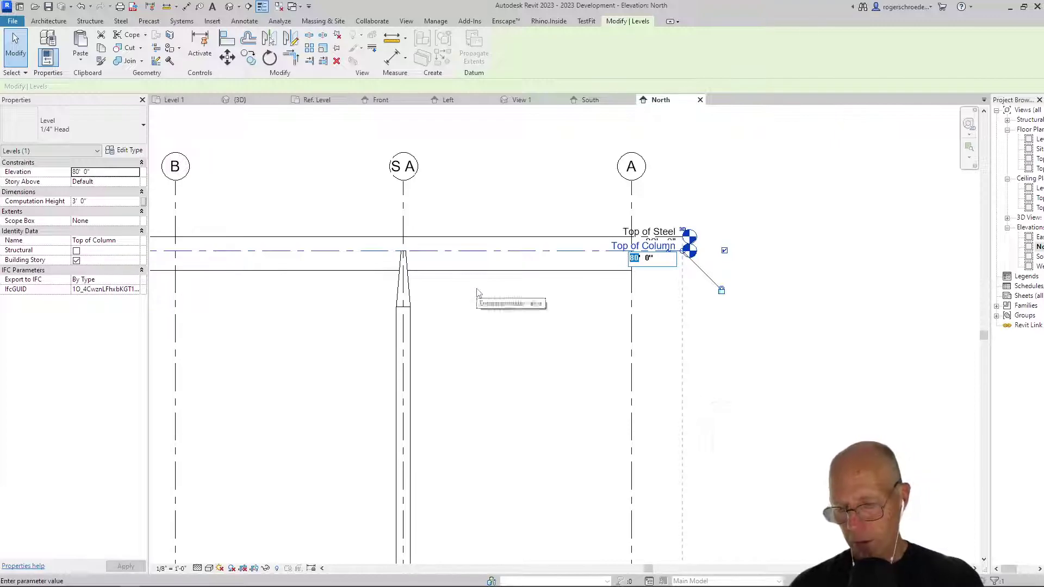
type("79")
key("Return")
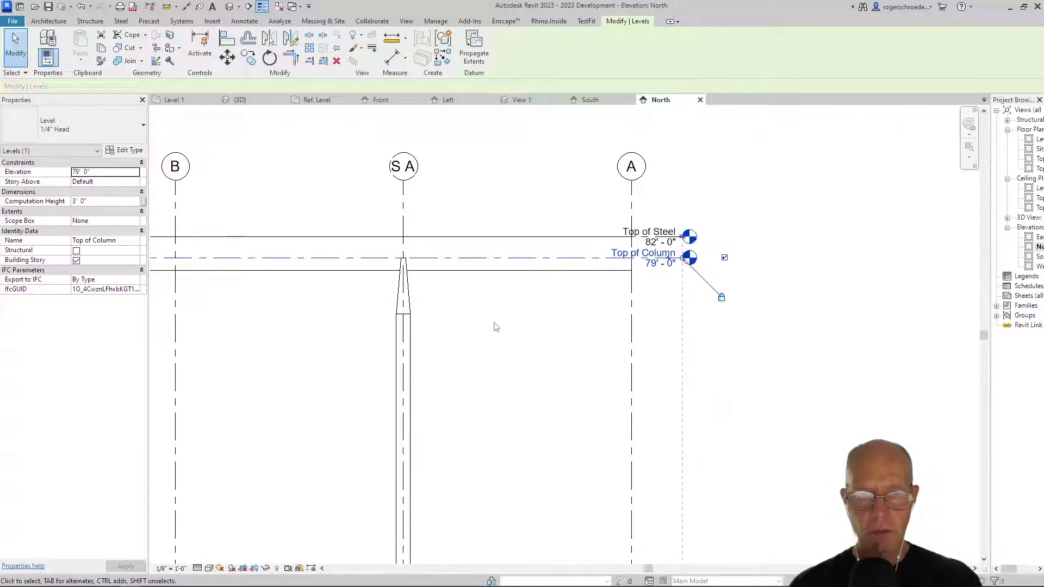
- Lower the Top of Column level to an elevation of 78' 0"
left_click(659, 263)
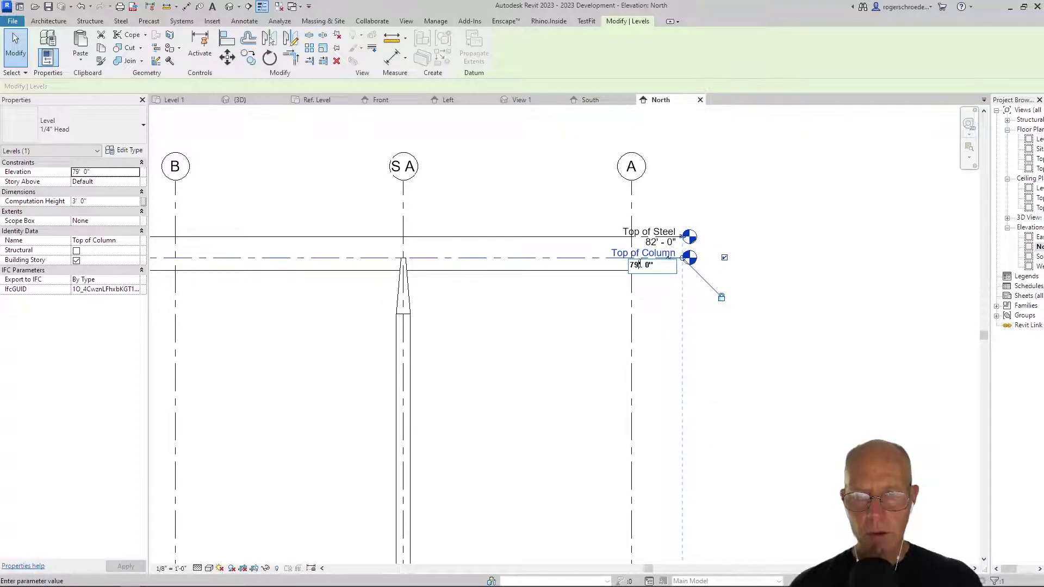
type("8")
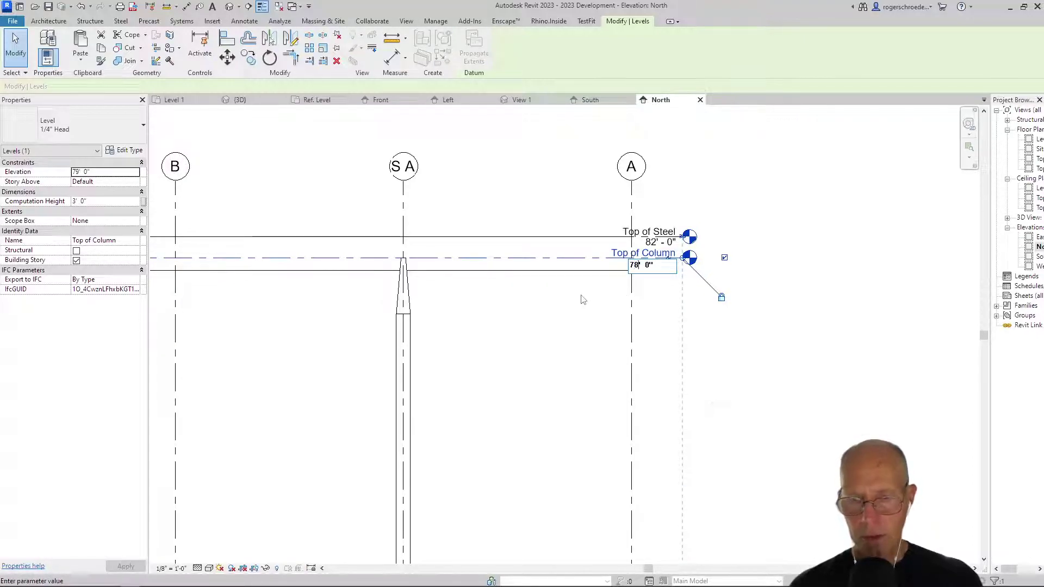
key("Return")
left_click(565, 334)
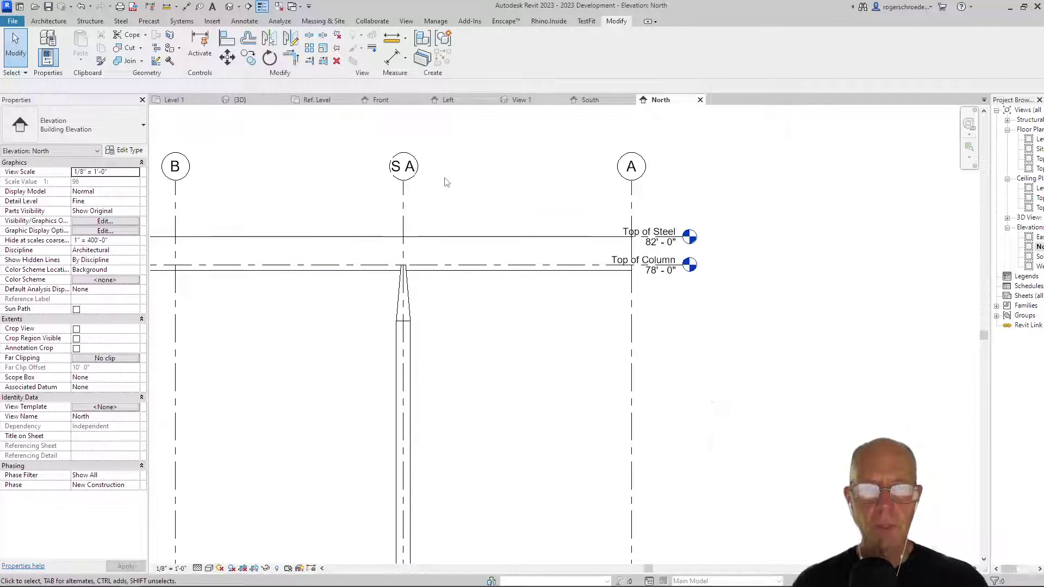
- Return to the project's 3D view and set the White material's appearance color to RGB 255 255 255
left_click(245, 102)
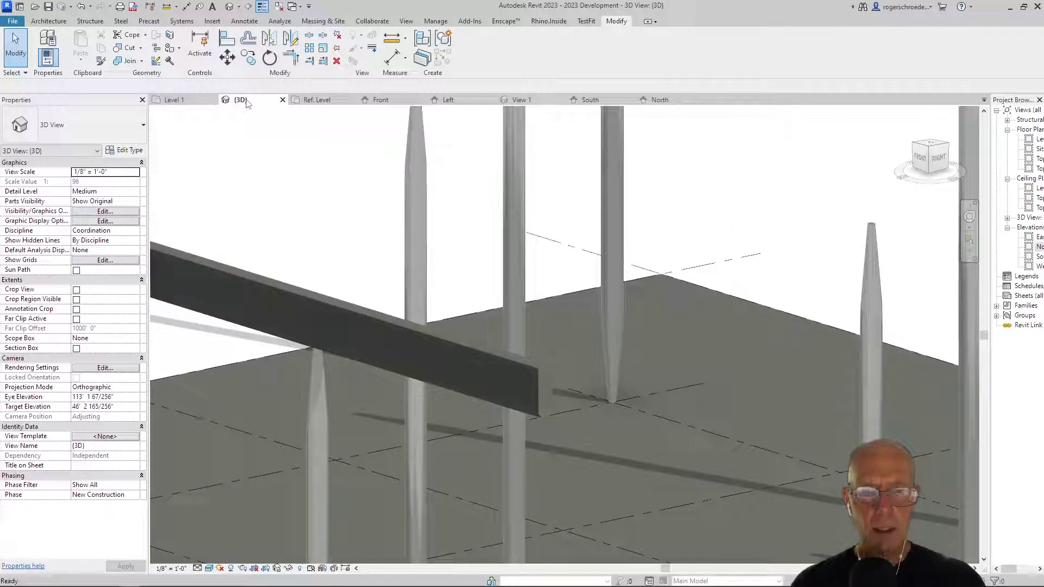
middle_click_drag(273, 363, 623, 351)
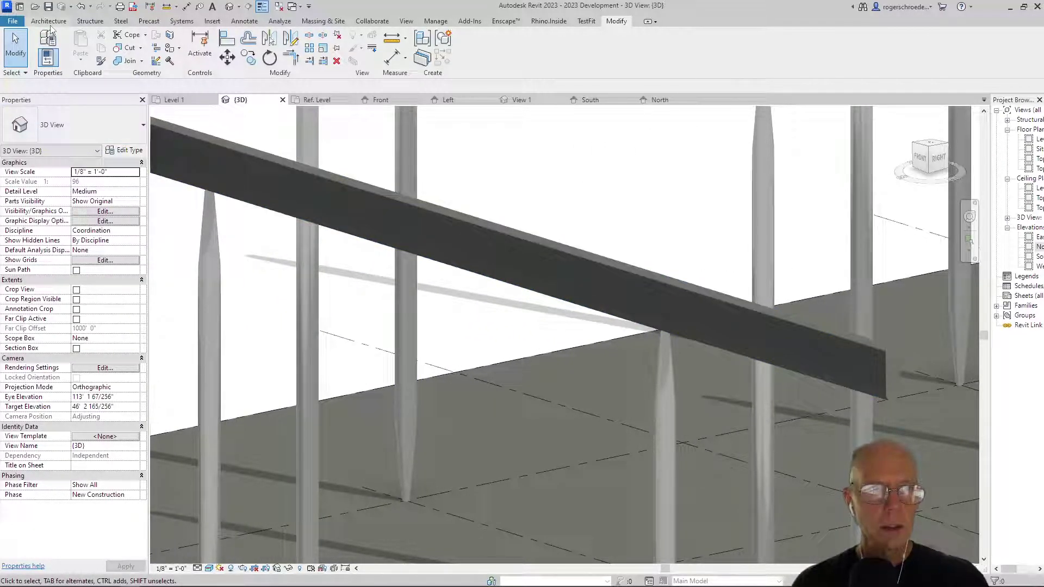
left_click(434, 22)
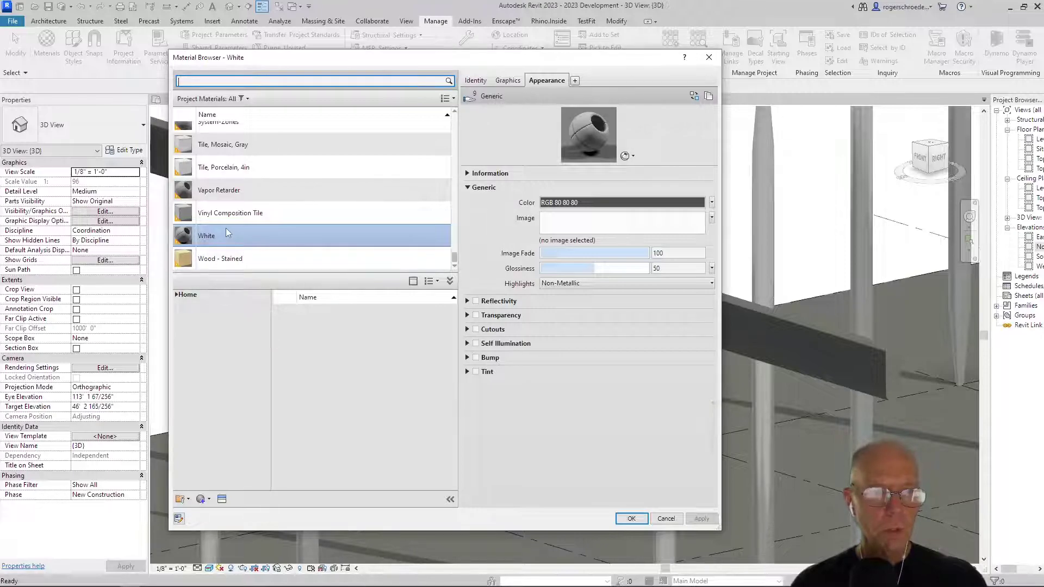
left_click(207, 235)
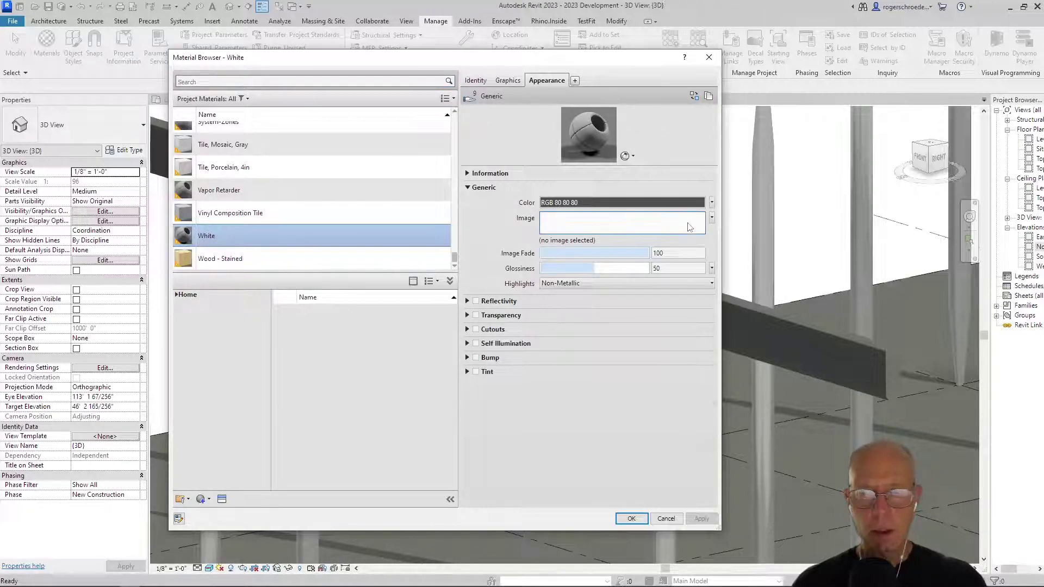
left_click(712, 203)
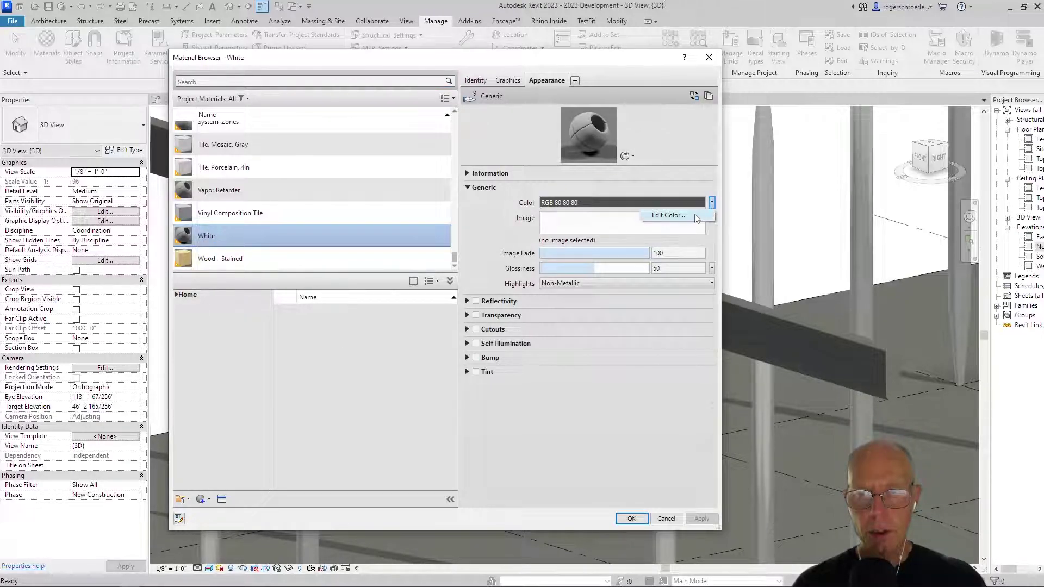
left_click(677, 217)
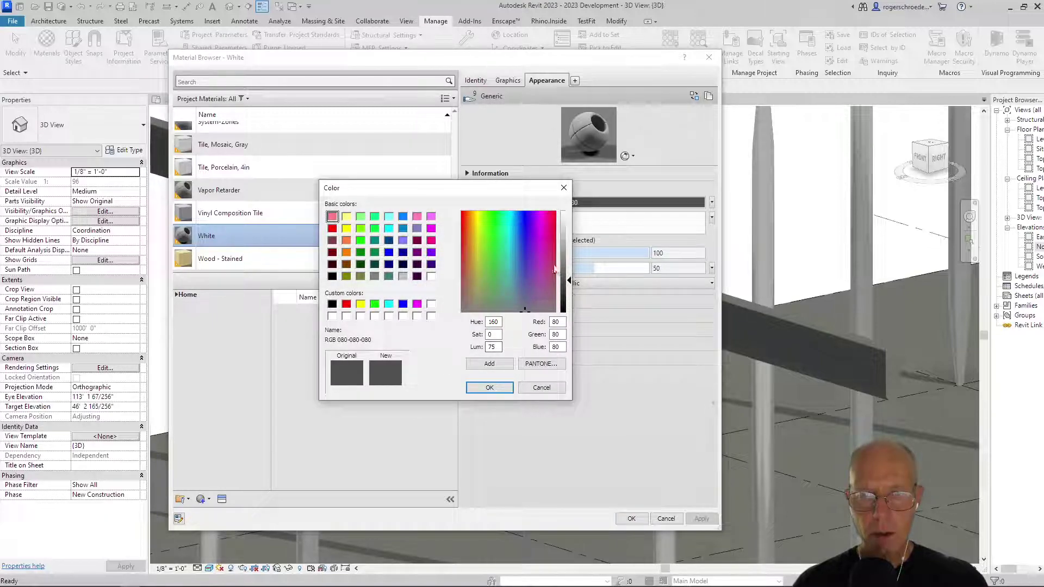
left_click_drag(570, 284, 572, 210)
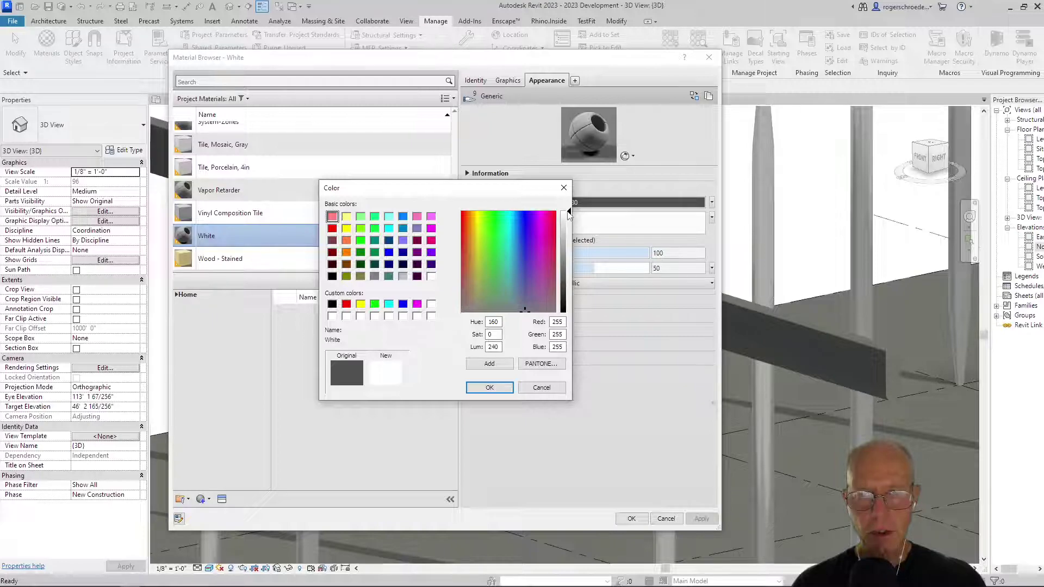
left_click(506, 388)
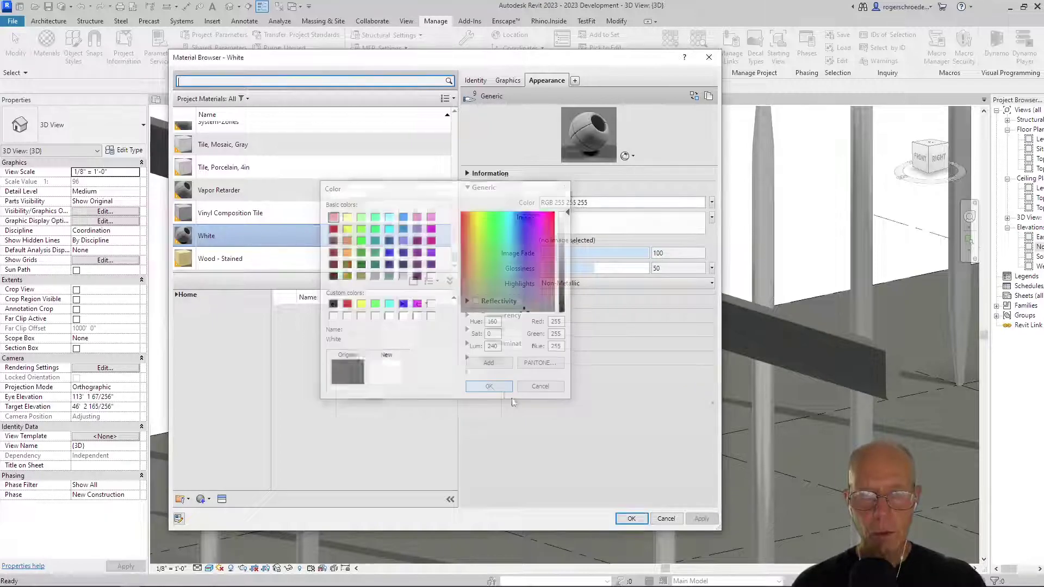
left_click(622, 519)
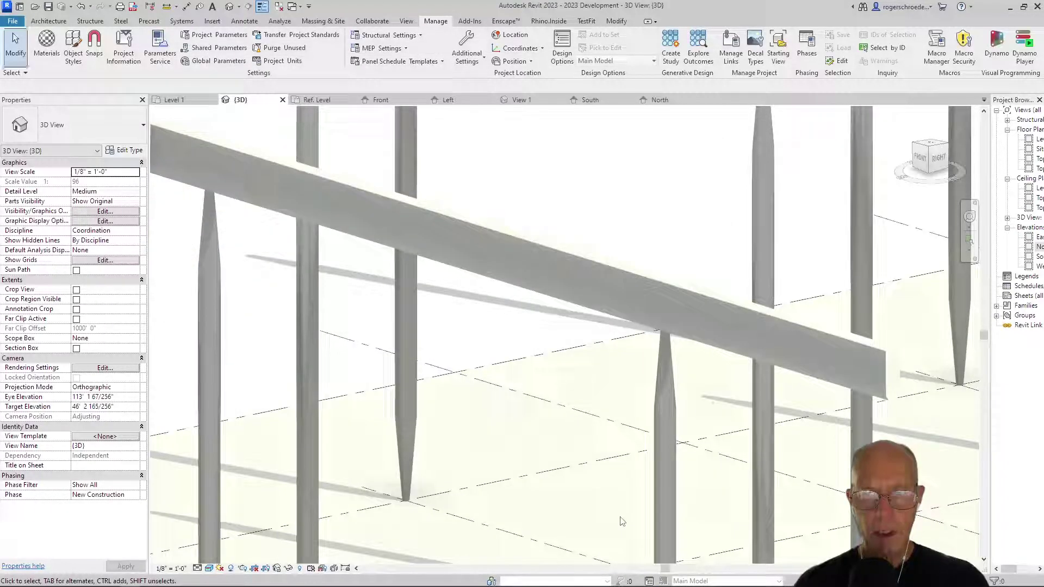
- Open the Tapered Column 2023 family for editing from a column beneath the beam
scroll(447, 472, "down", 2)
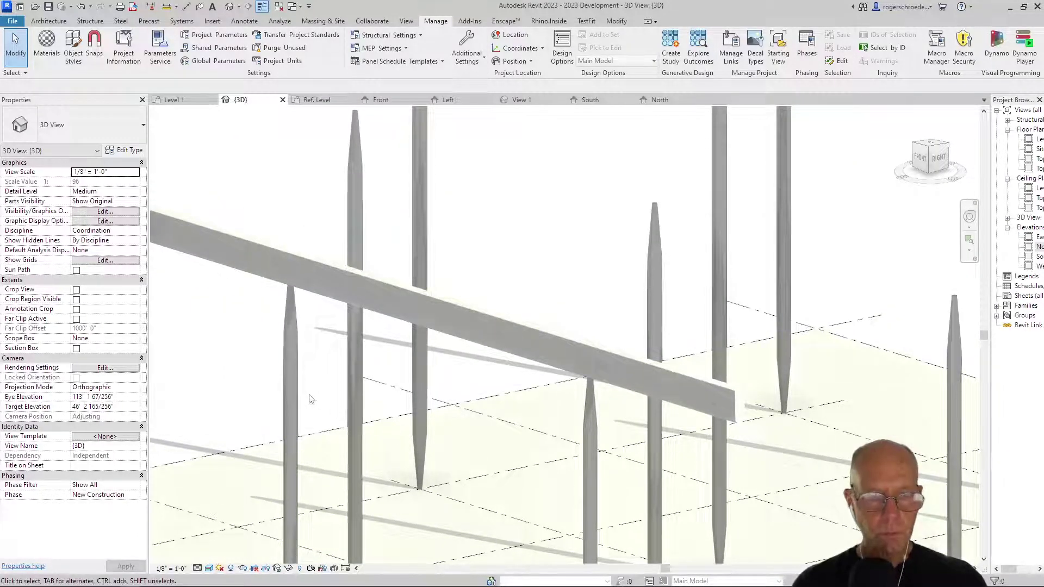
left_click(290, 385)
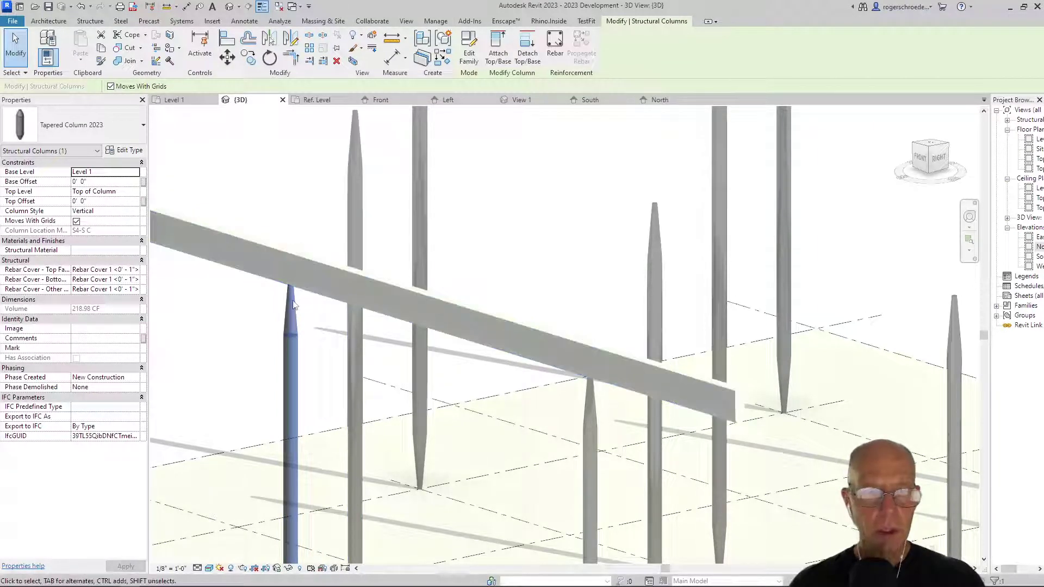
key("Escape")
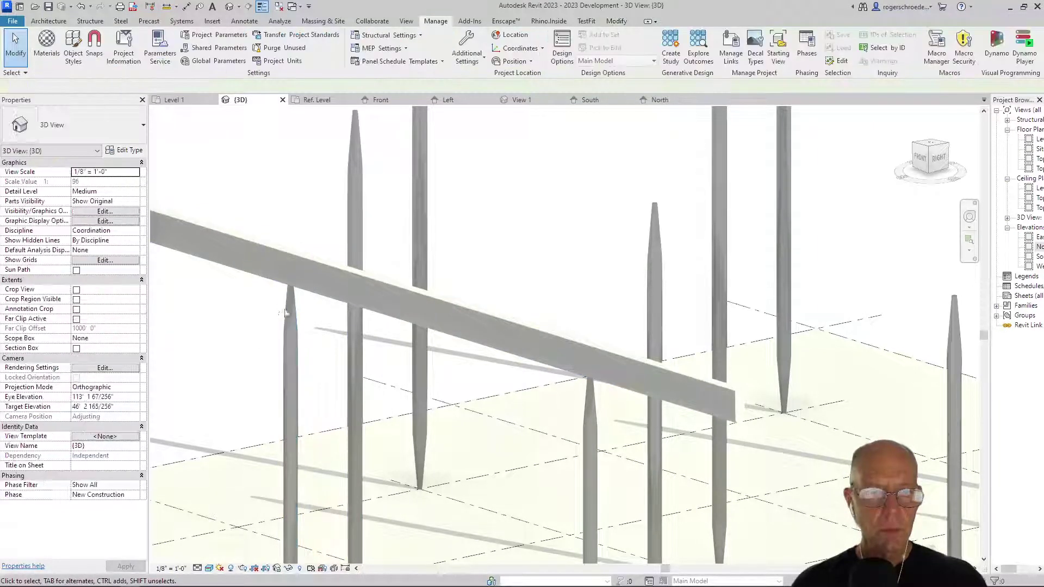
left_click(286, 311)
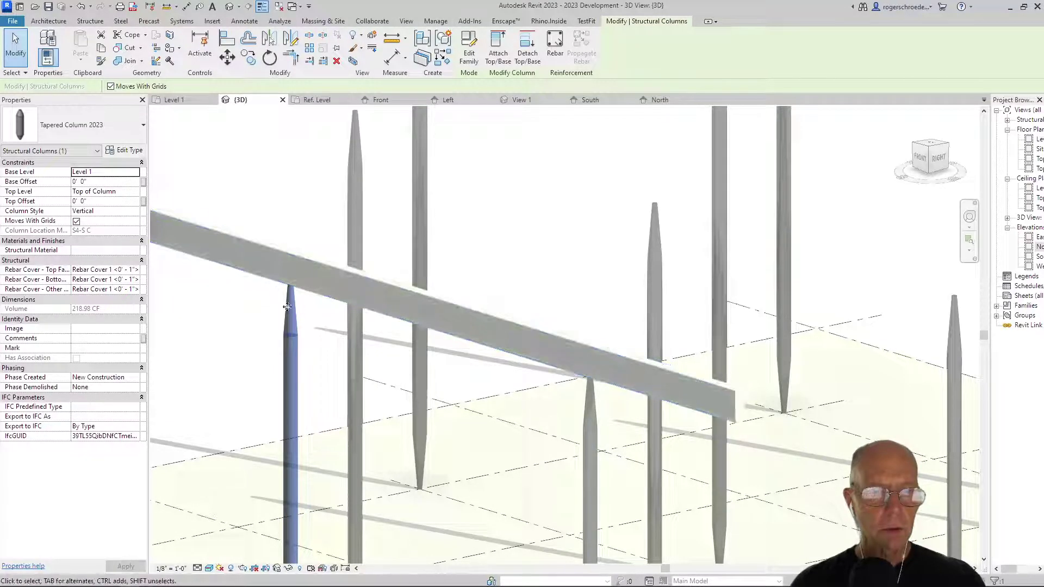
key("Escape")
left_click(288, 310)
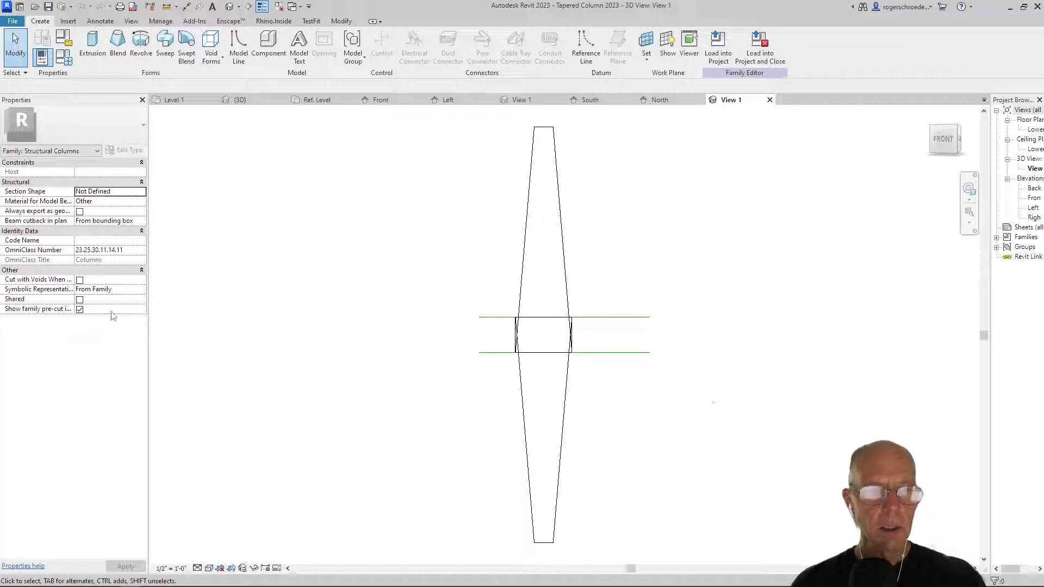
- Create a new material named White and assign it to the column's two tapered blends and middle extrusion
left_click(525, 239)
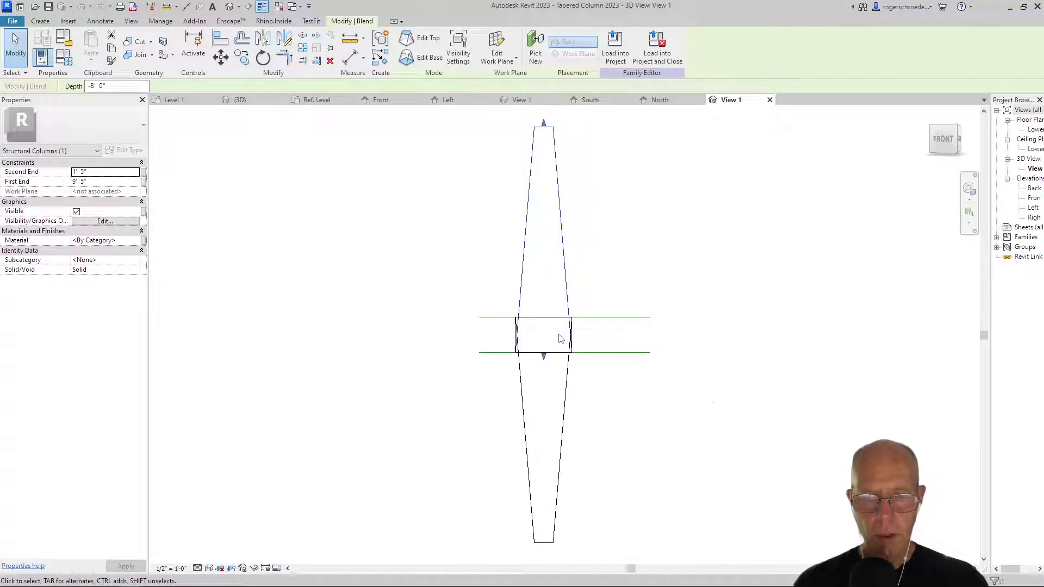
scroll(551, 338, "up", 3)
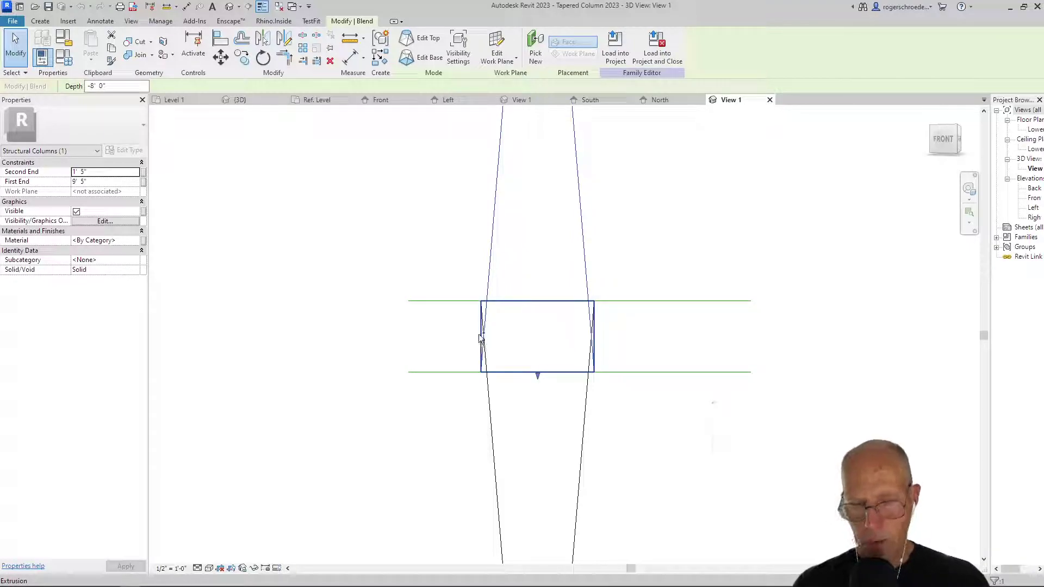
left_click(481, 338, "ctrl")
left_click(487, 410, "ctrl")
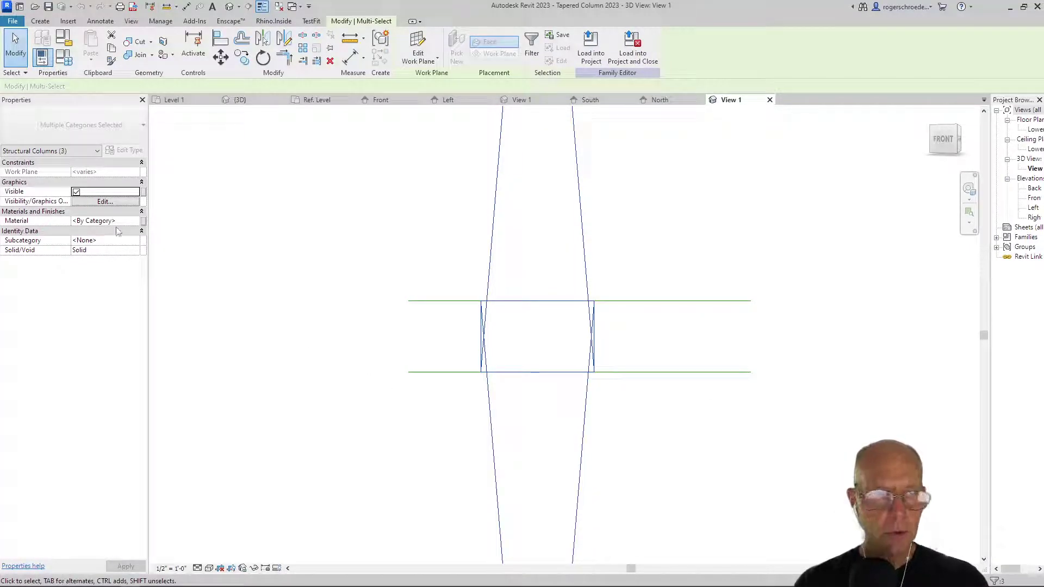
left_click(135, 221)
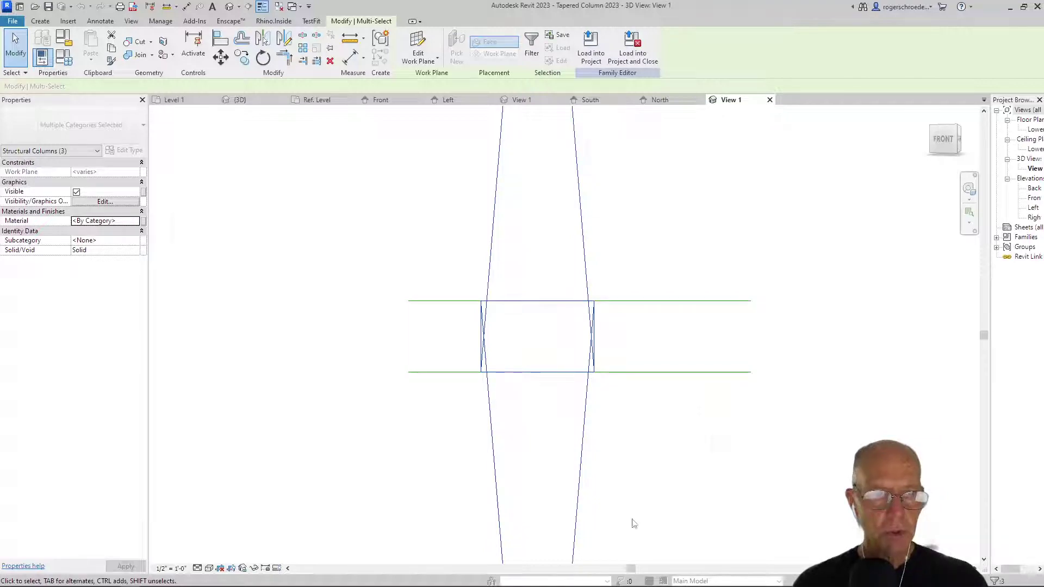
left_click(205, 499)
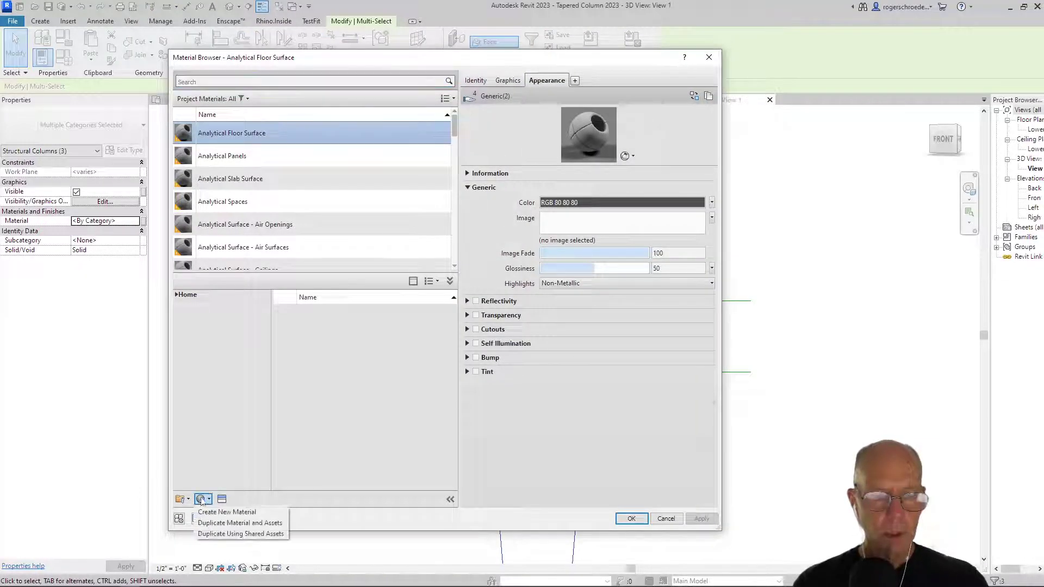
left_click(227, 512)
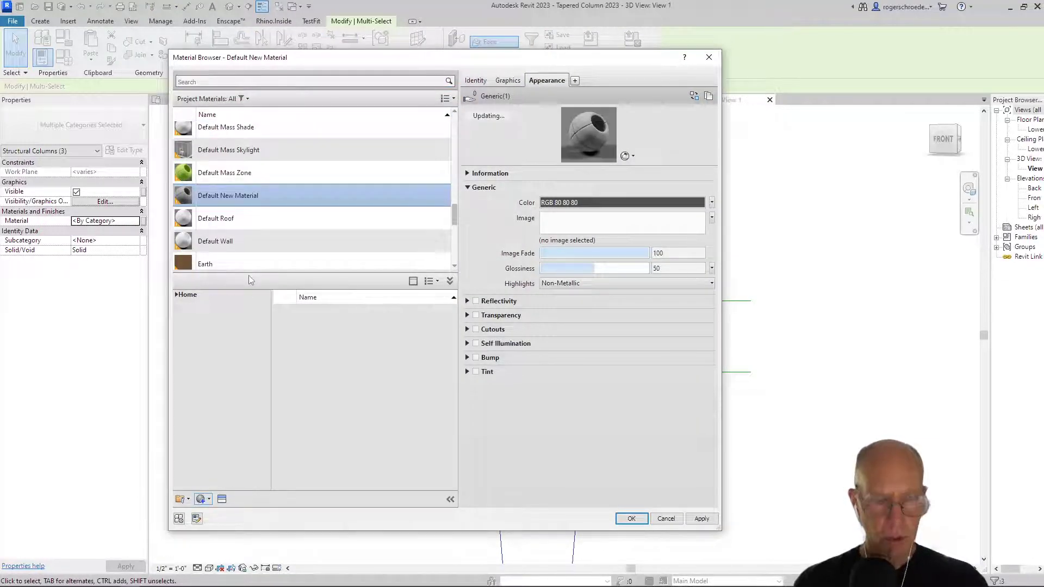
right_click(250, 185)
left_click(287, 229)
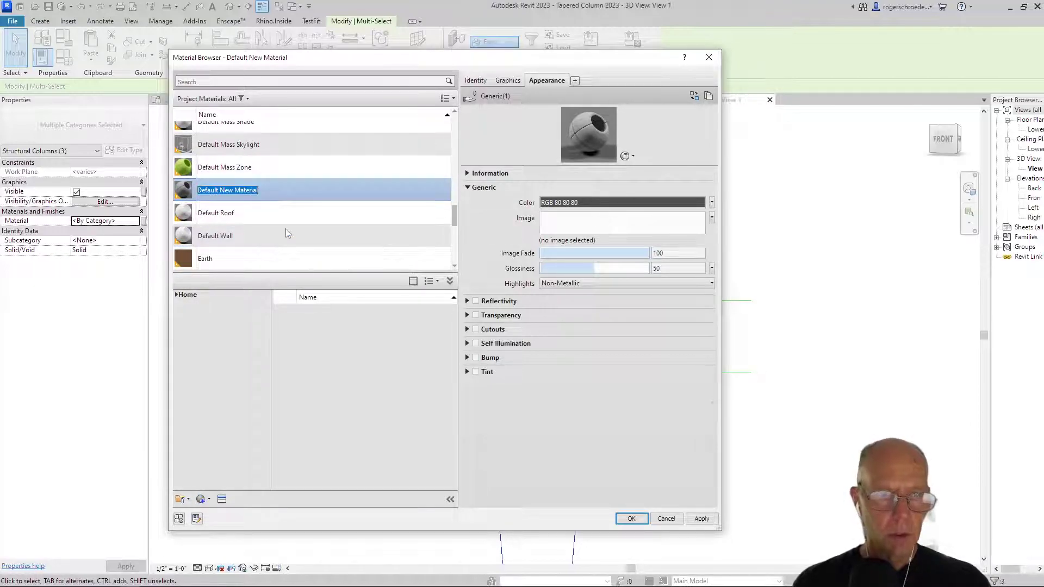
type("White")
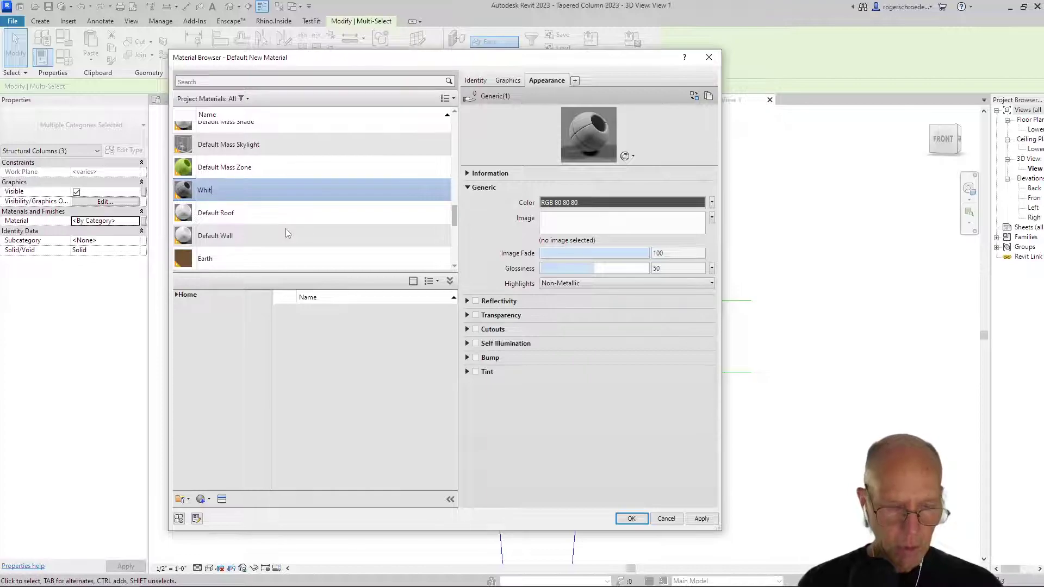
left_click(701, 518)
left_click(630, 518)
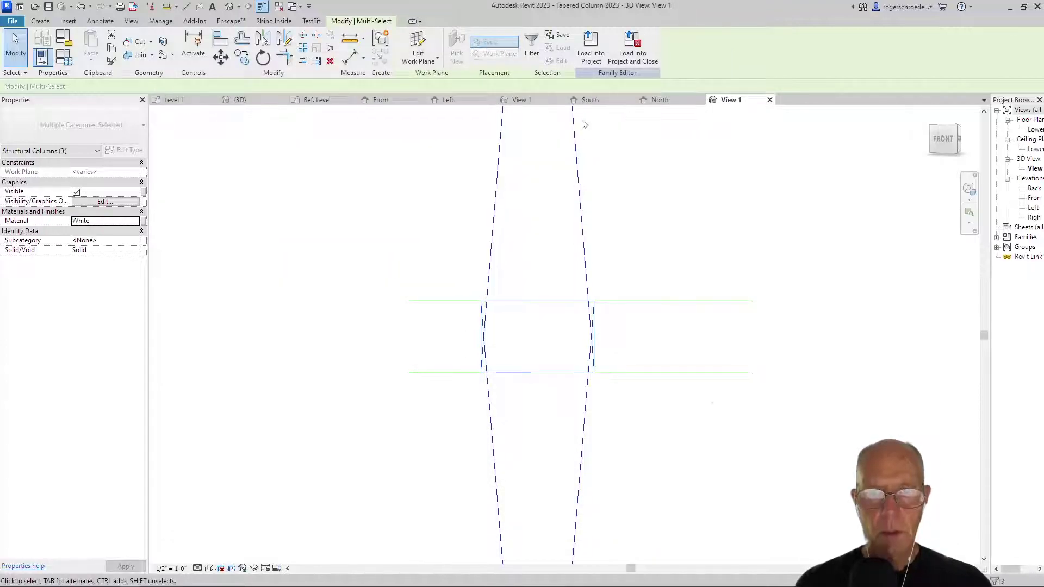
- Load the column family into 2023 Development.rvt, overwriting the existing version and its parameter values, and view the columns in 3D
left_click(587, 62)
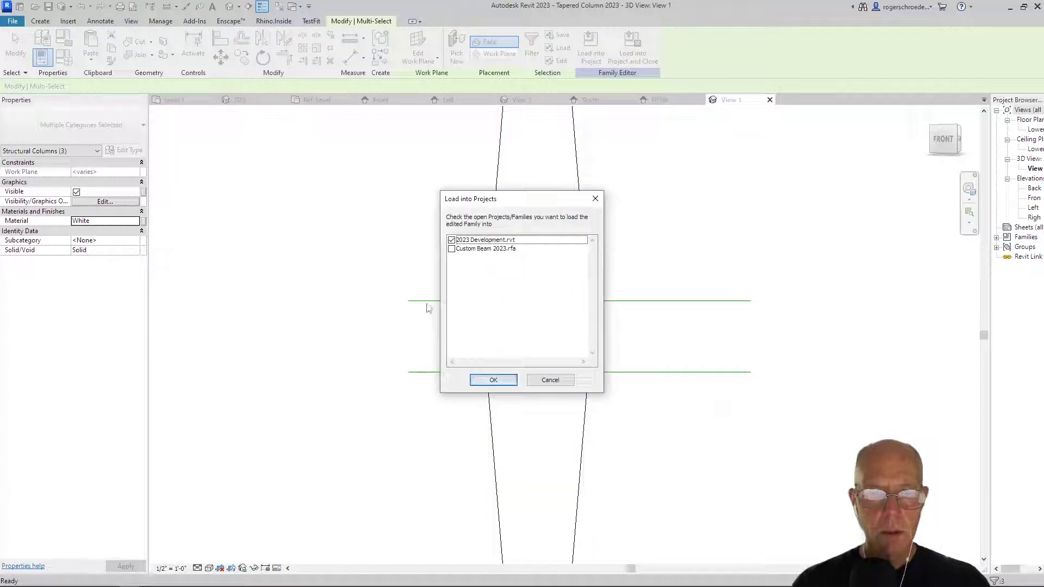
left_click(494, 379)
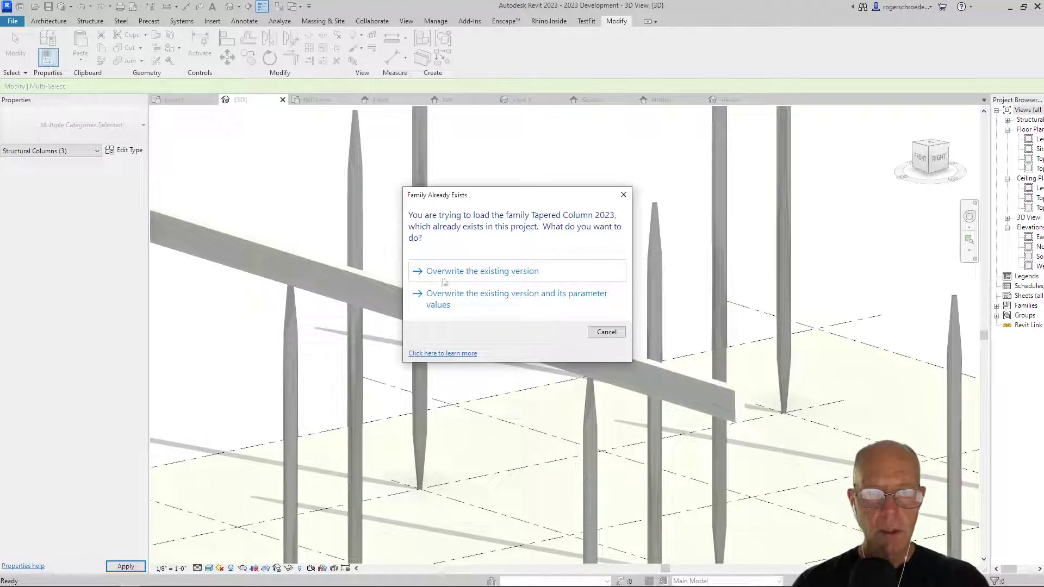
left_click(451, 299)
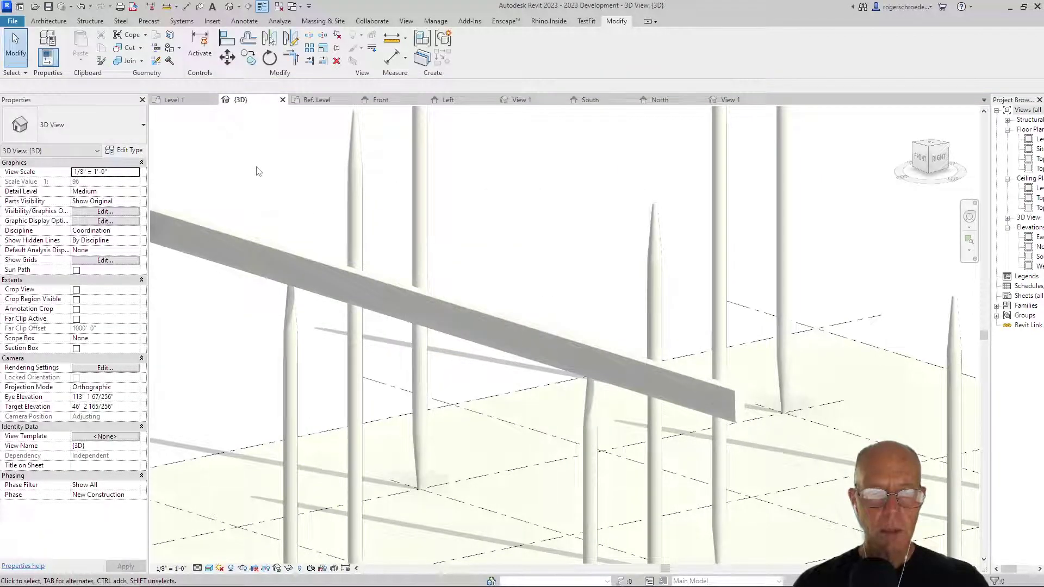
scroll(256, 170, "down", 5)
scroll(443, 408, "down", 3)
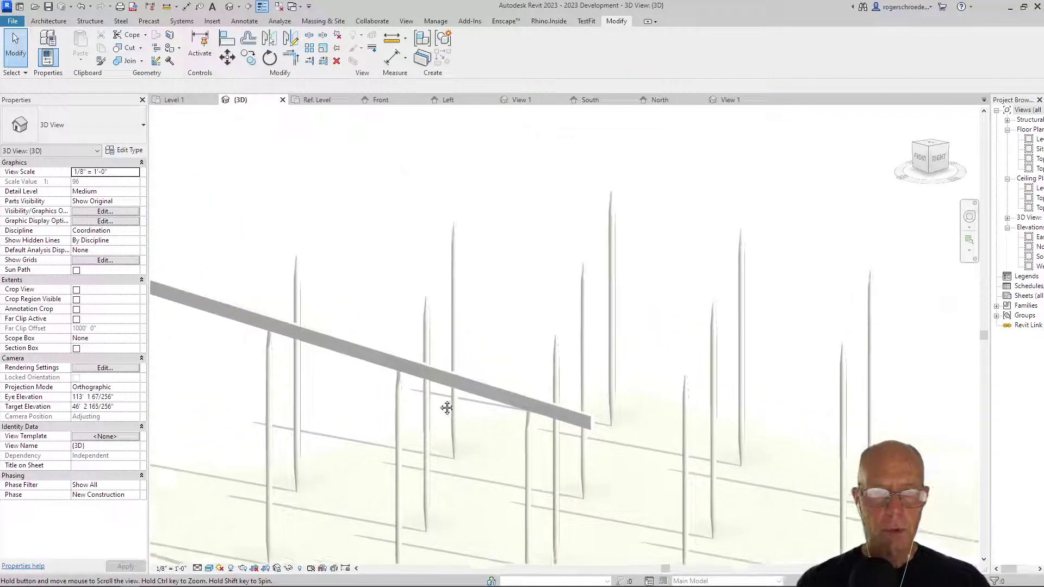